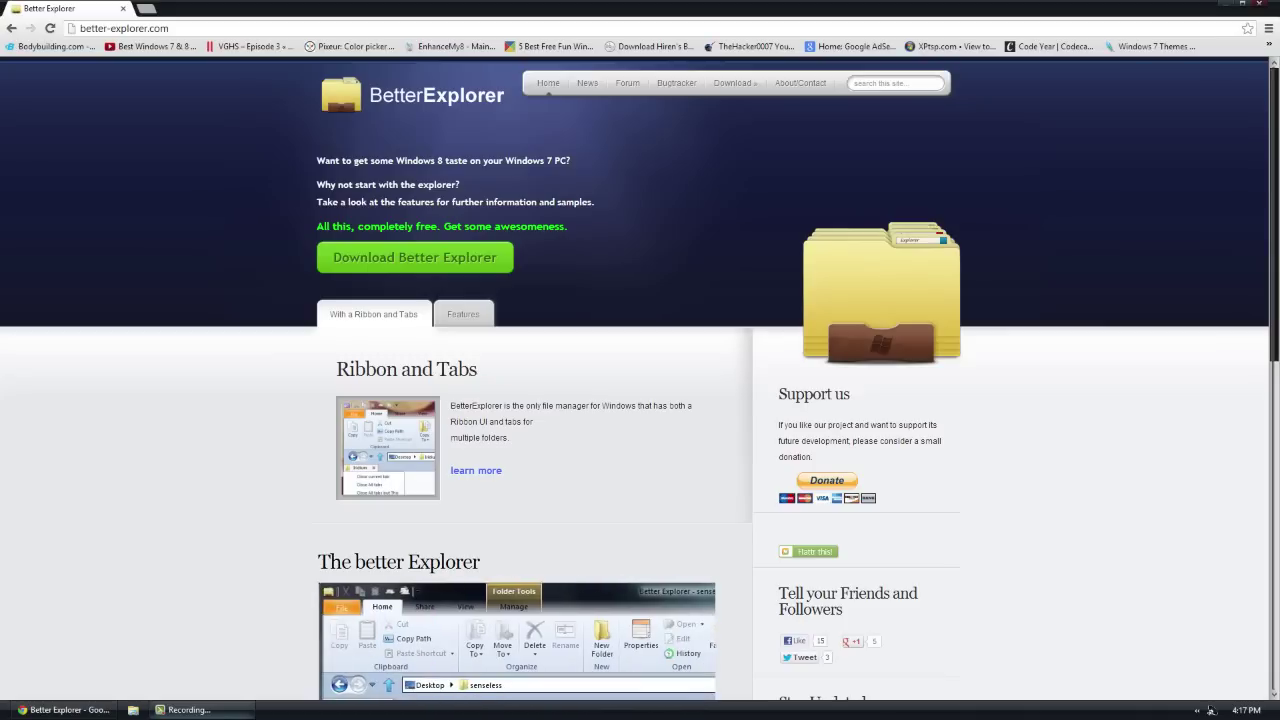
Open File Explorer and browse the Music library and the Desktop folder to examine the ribbon
left_click(133, 710)
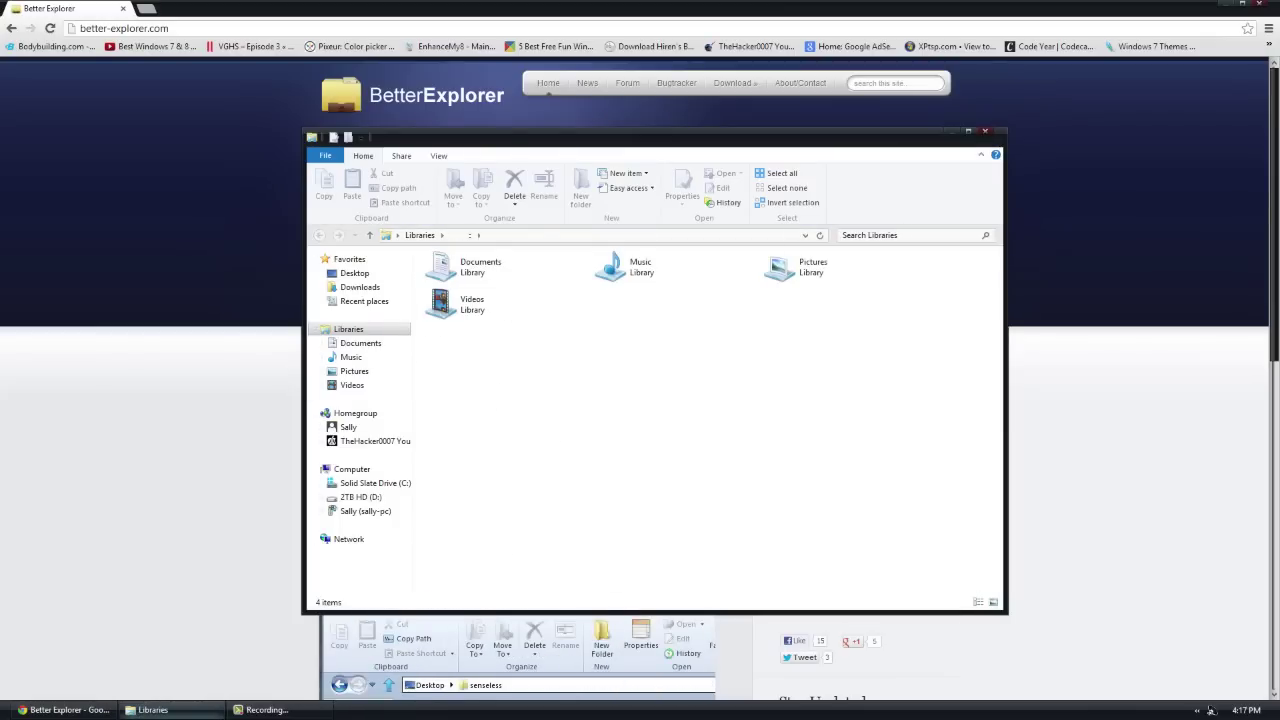
left_click(351, 357)
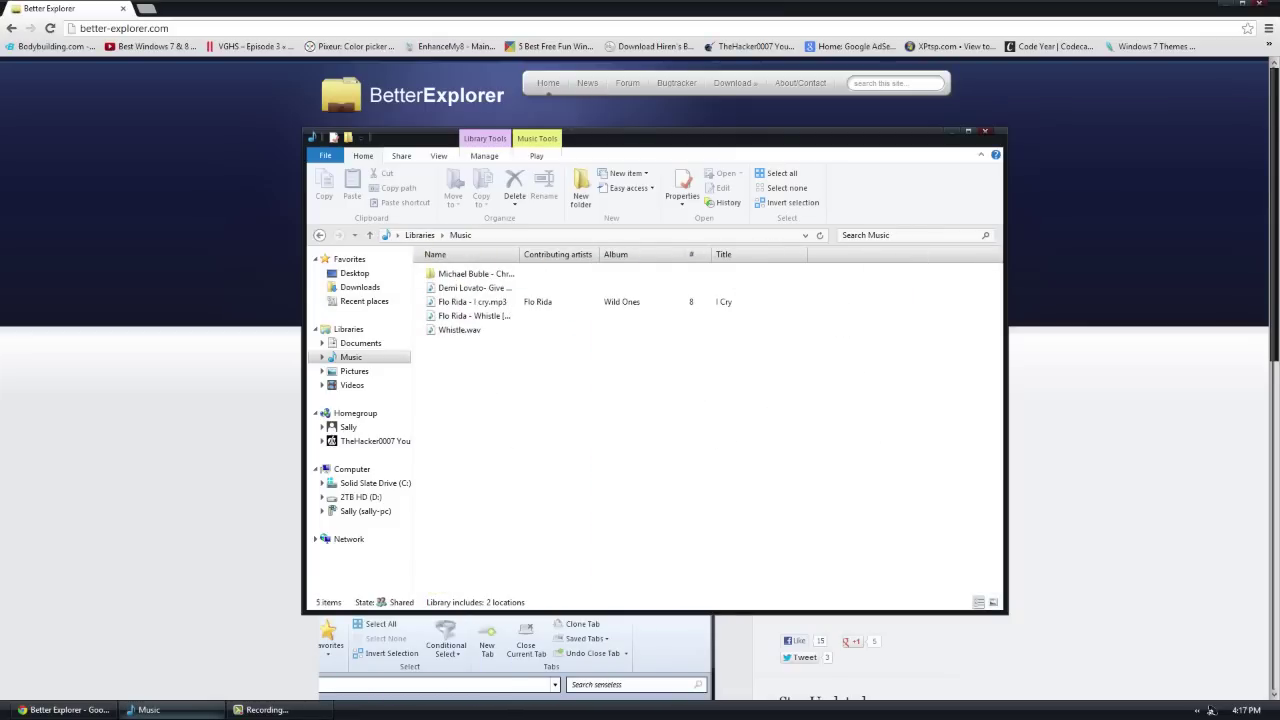
left_click(355, 273)
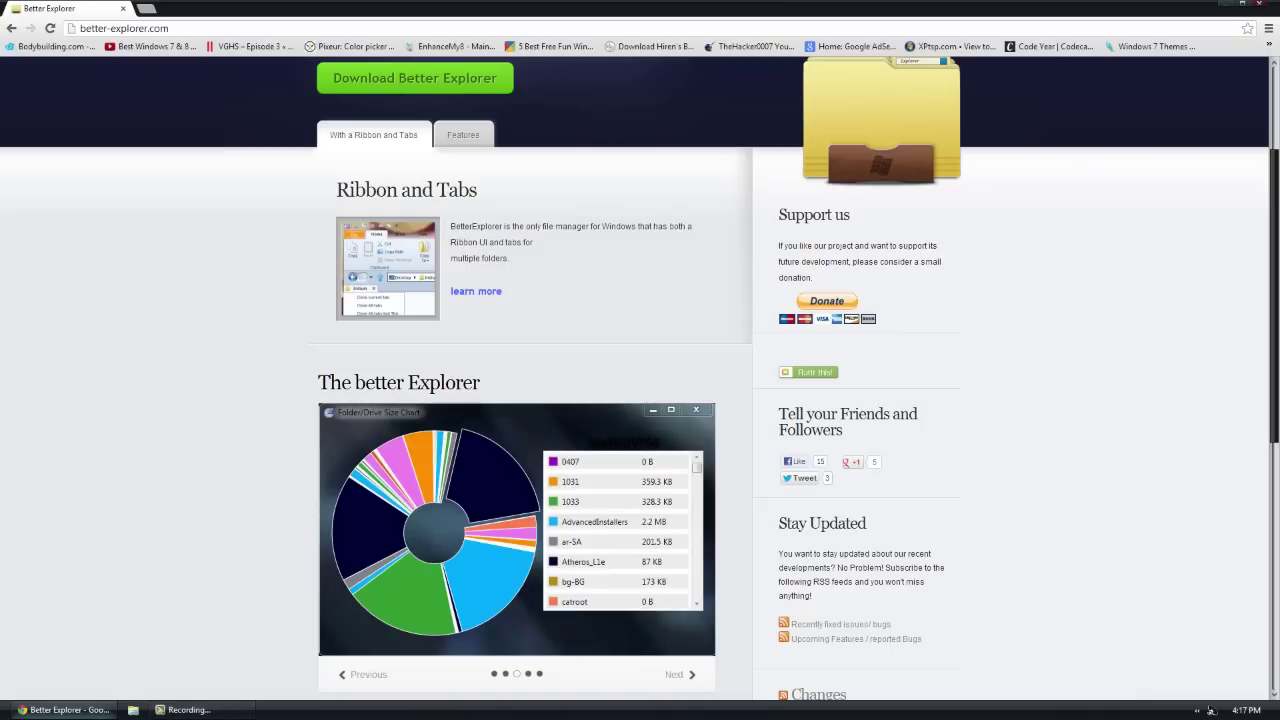
Open the Better Explorer website's Features page and review the general and upcoming features
scroll(470, 340, "up", 3)
left_click(463, 314)
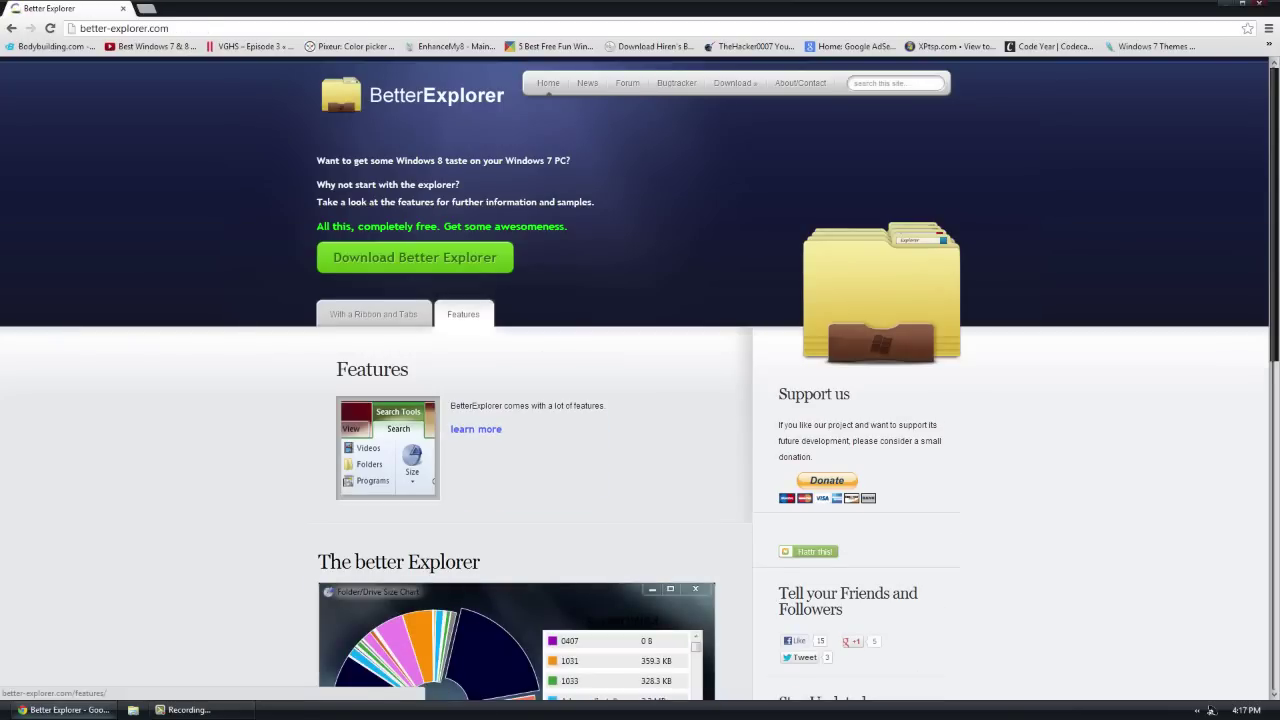
left_click(476, 429)
scroll(476, 429, "down", 1)
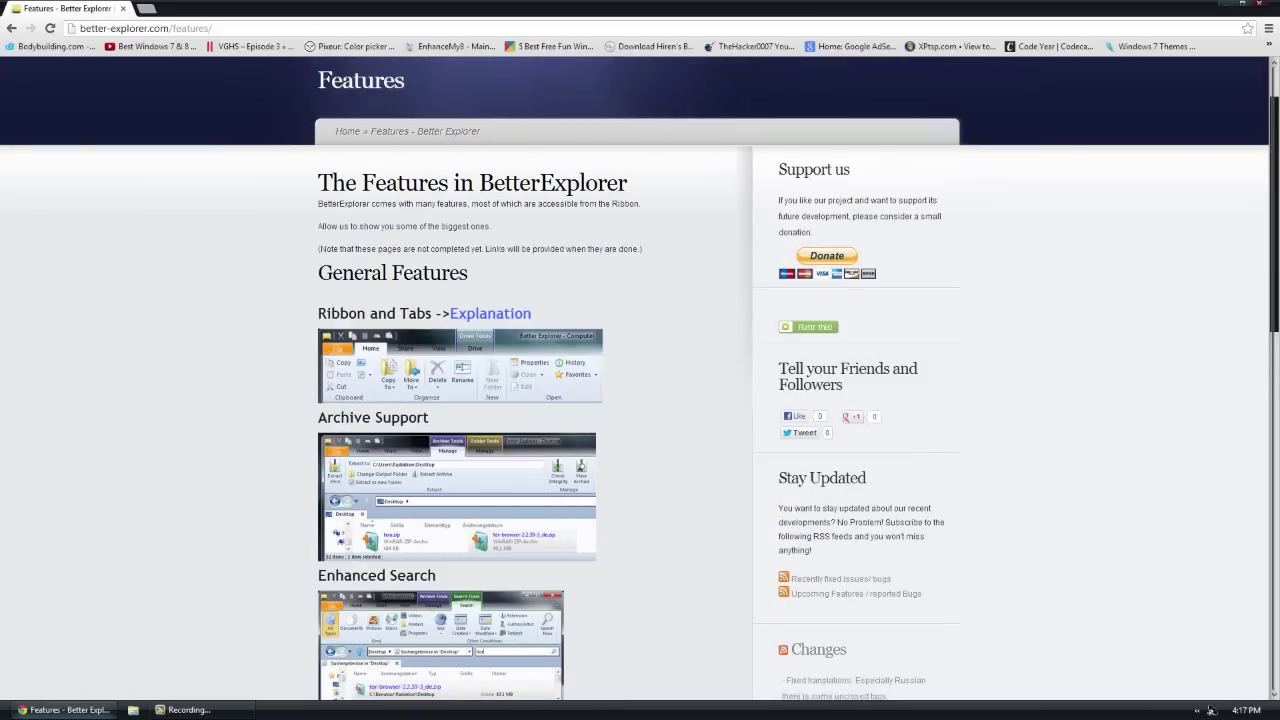
scroll(640, 378, "down", 4)
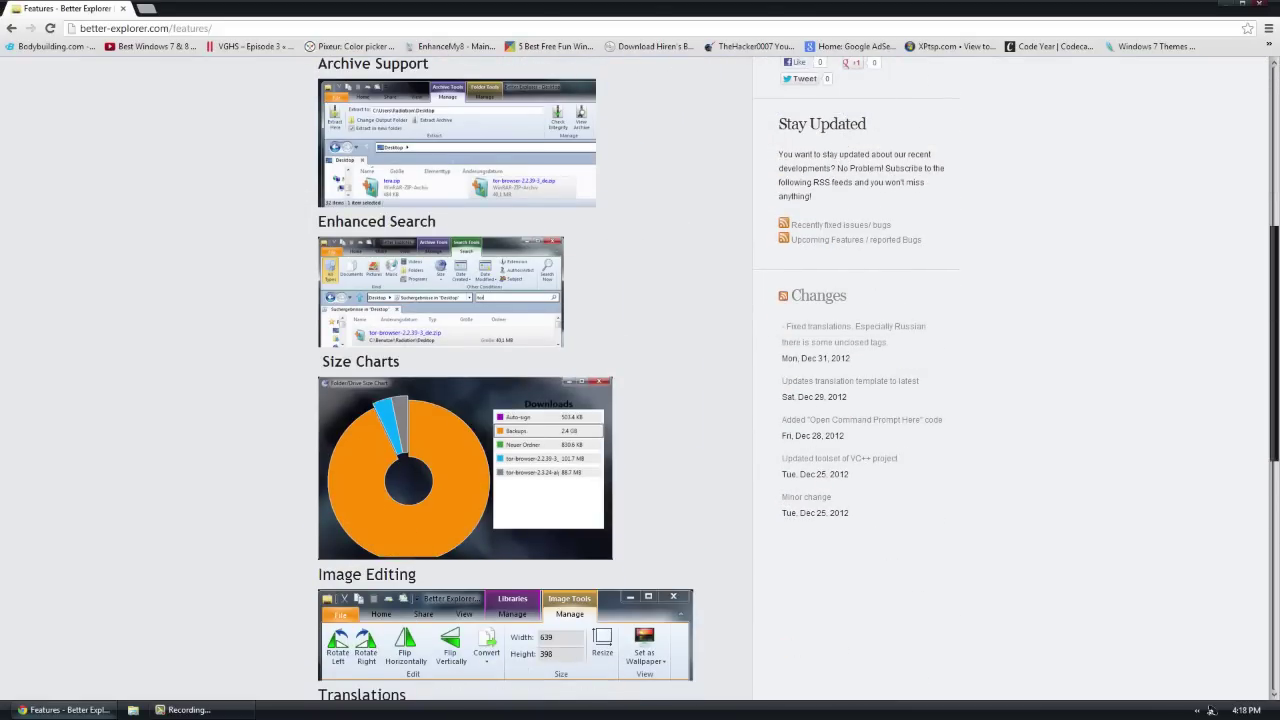
scroll(640, 378, "down", 5)
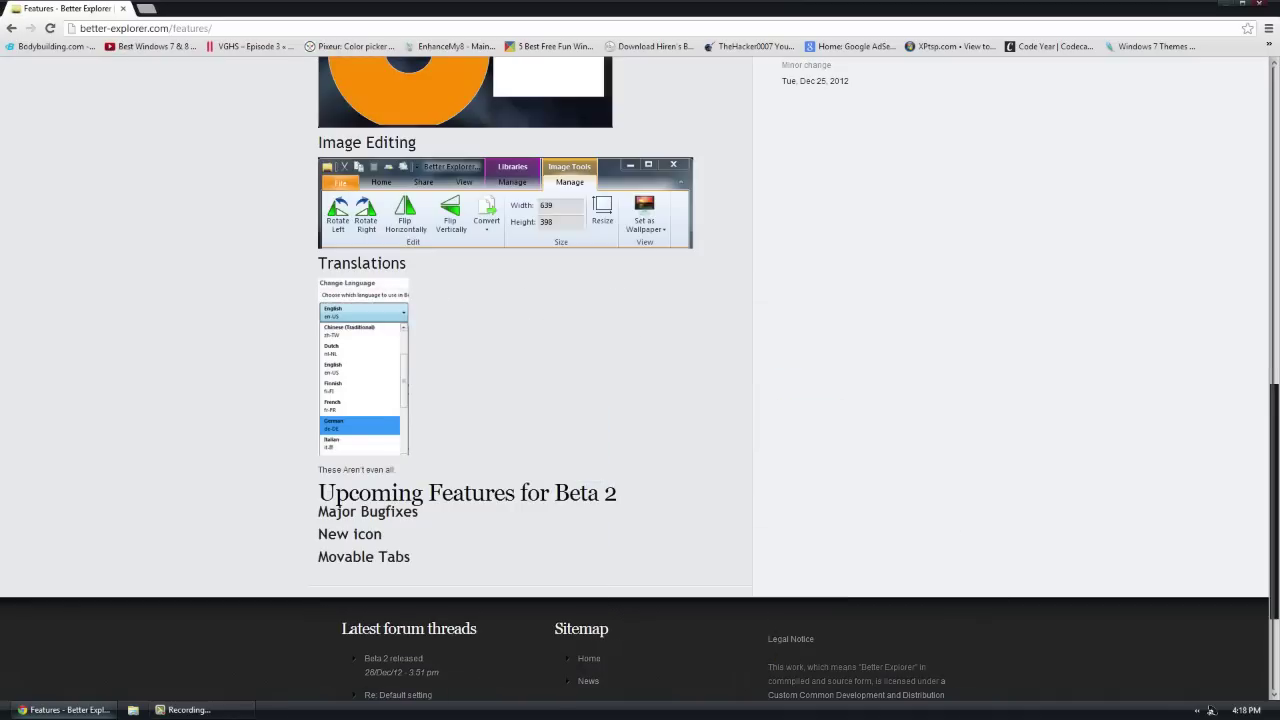
key("Home")
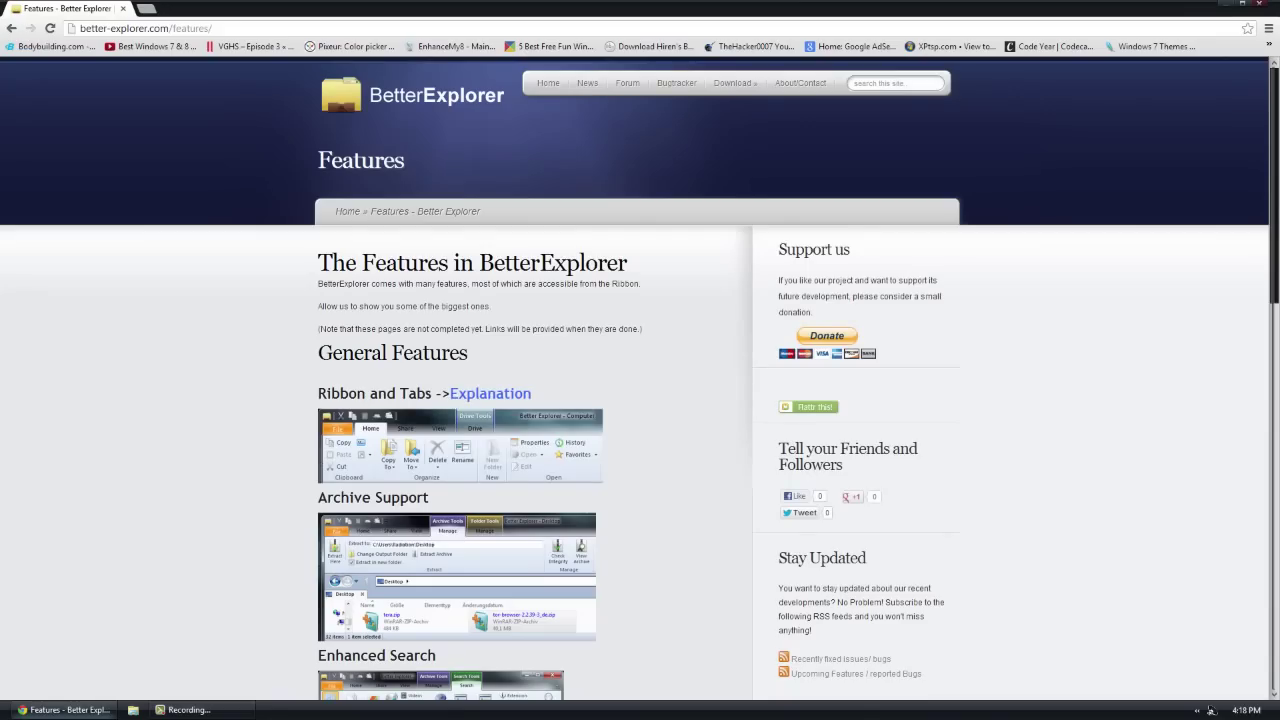
key("F5")
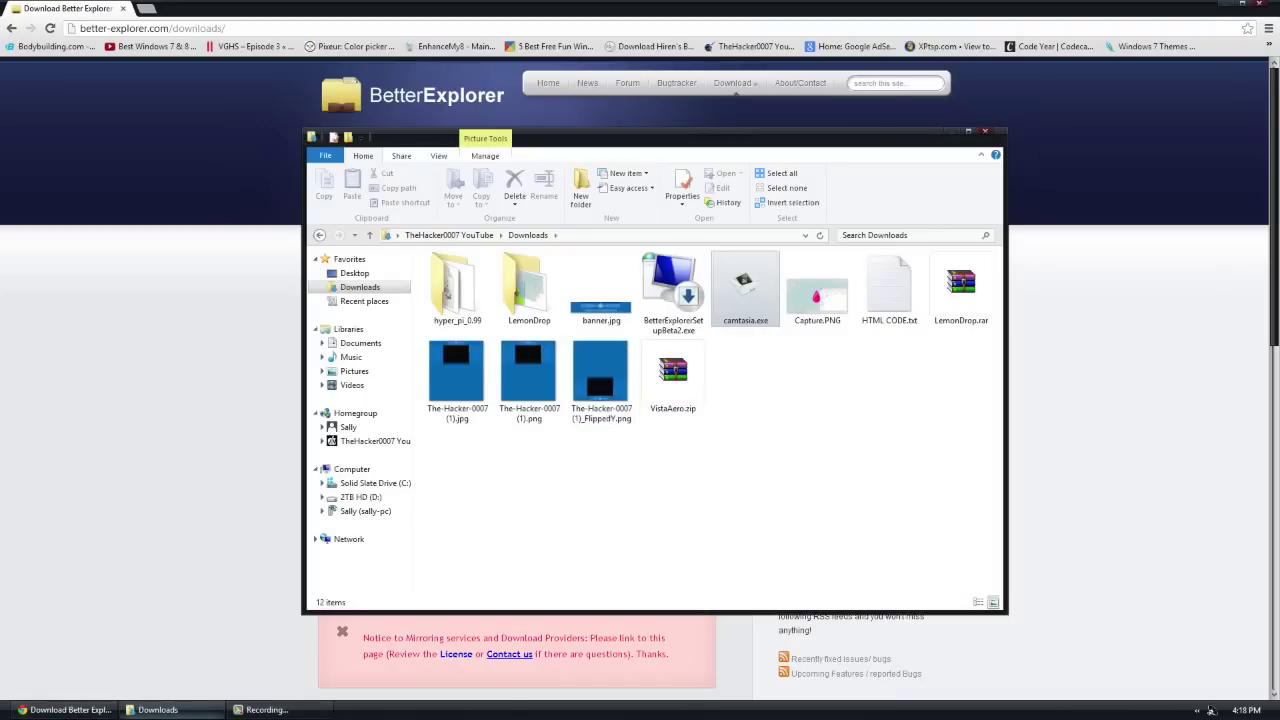
Run BetterExplorerSetupBeta2.exe from Downloads, accept the licence terms and complete the Typical installation
double_click(672, 290)
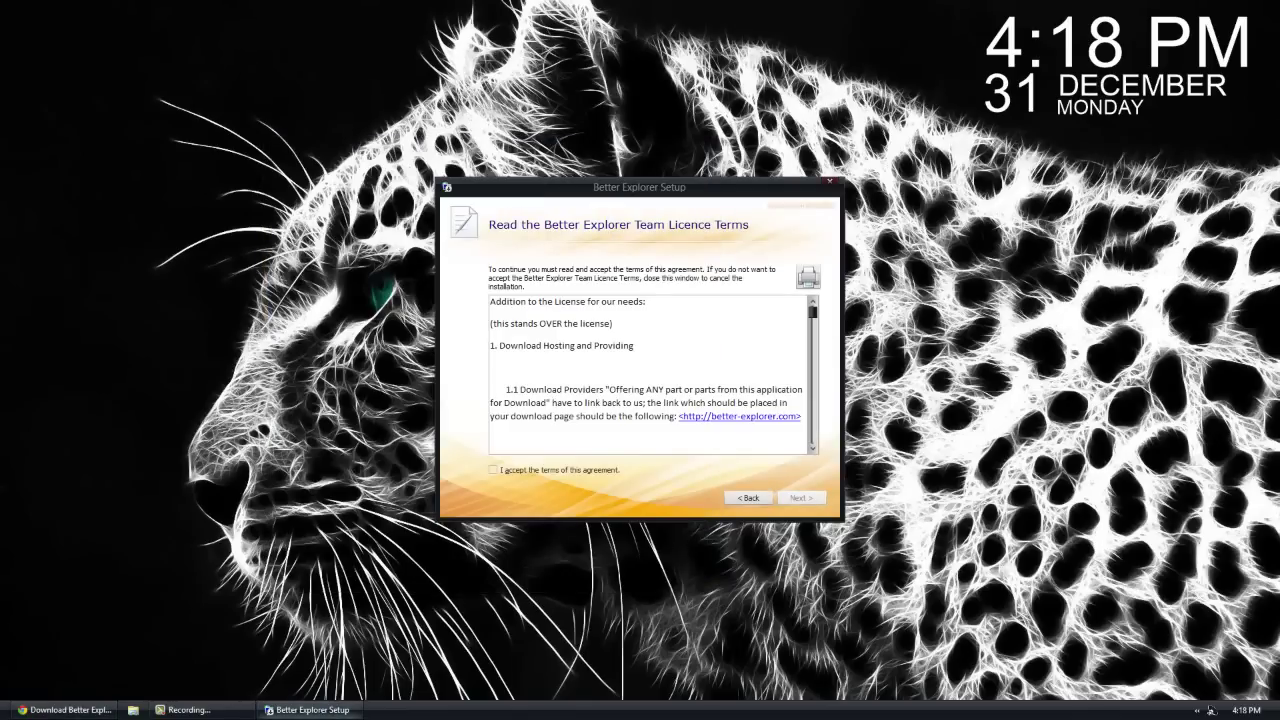
scroll(650, 375, "down", 10)
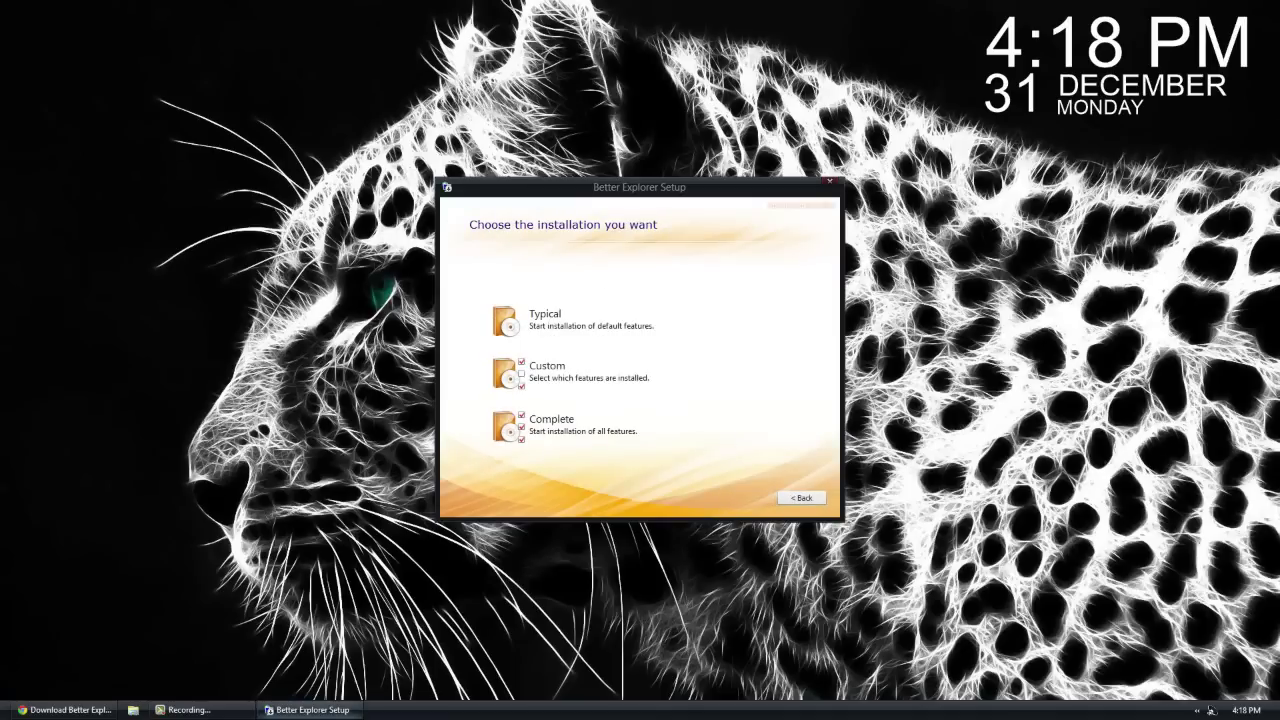
left_click(545, 320)
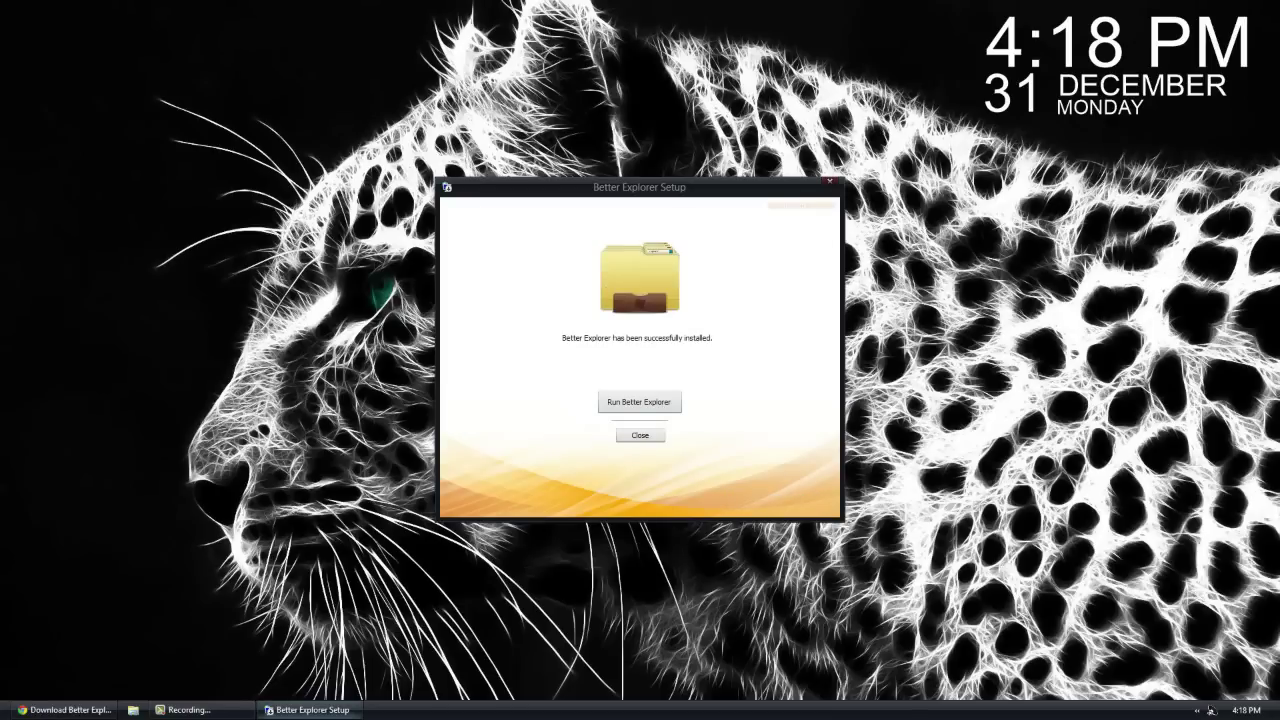
key("Escape")
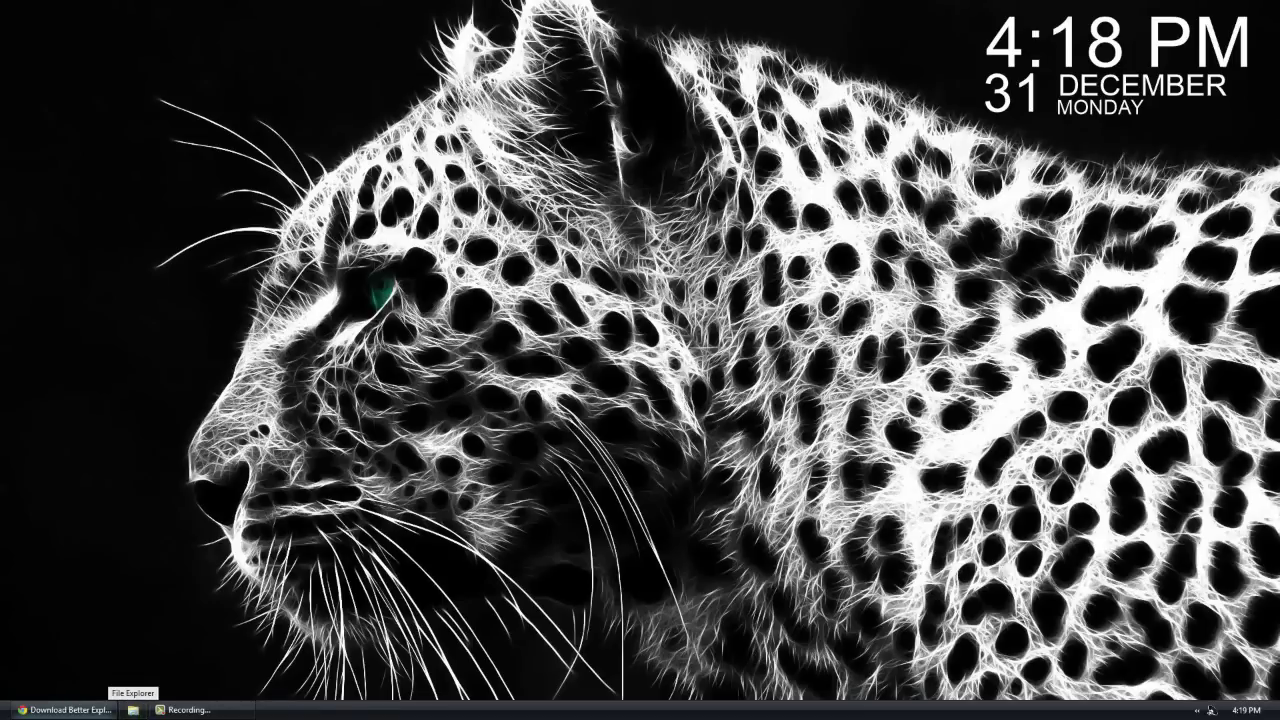
Launch Better Explorer and review its Information page and the Shell, Language and Updates options
left_click(133, 709)
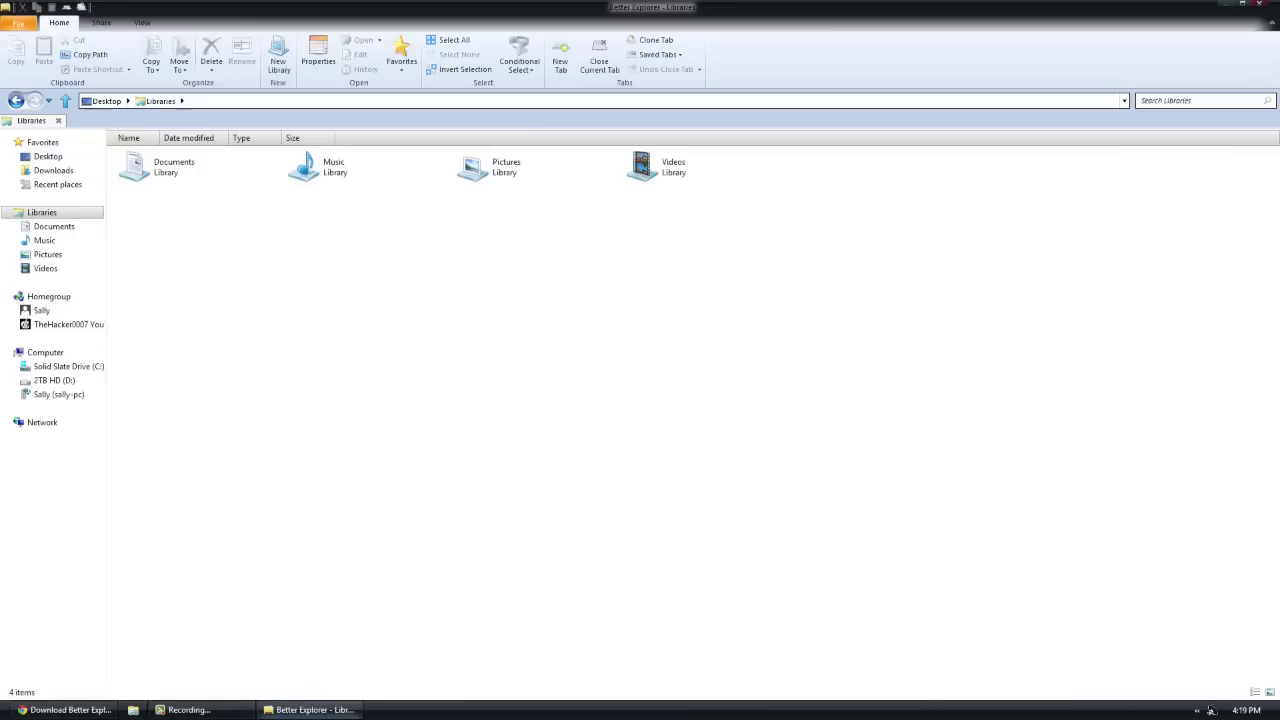
left_click(18, 23)
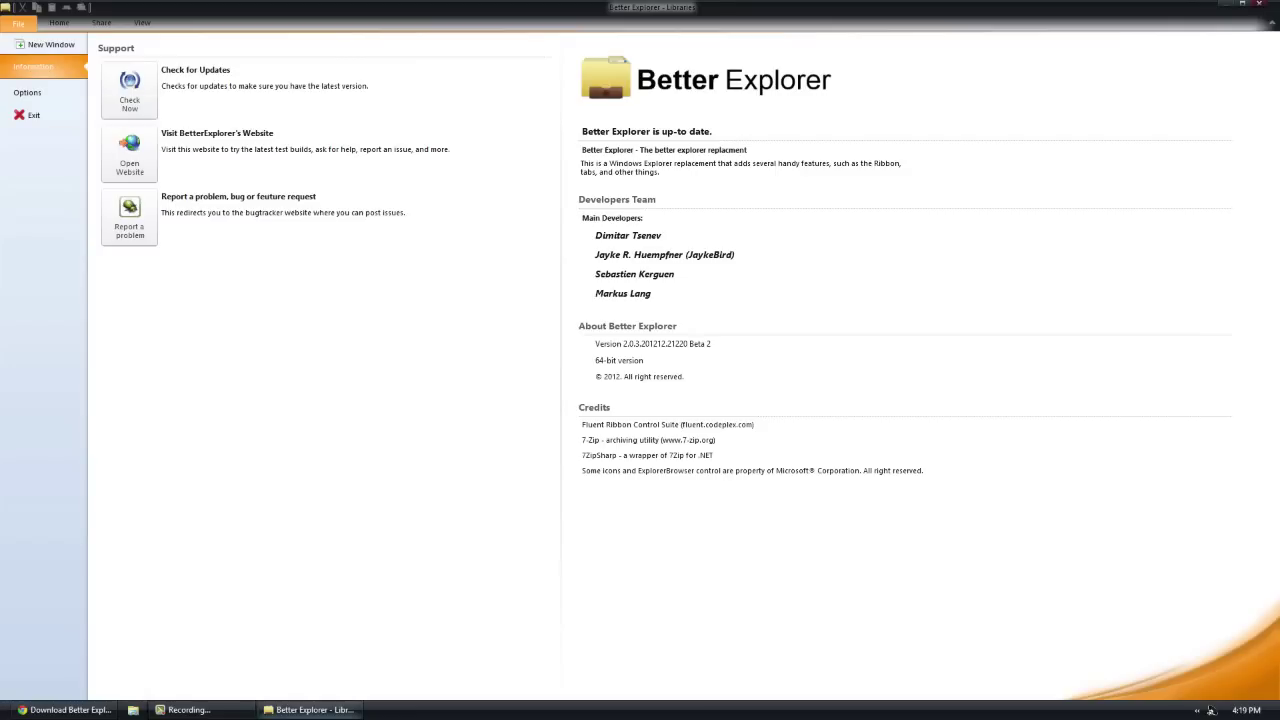
left_click(28, 93)
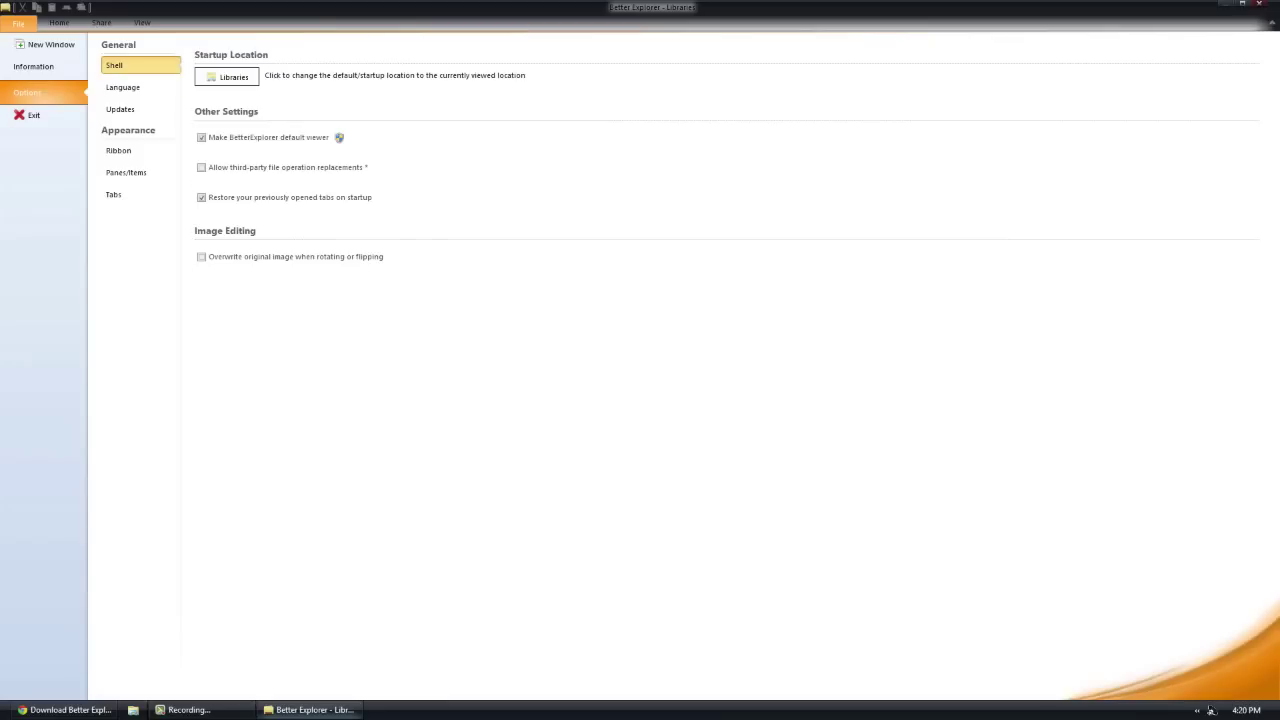
left_click(124, 88)
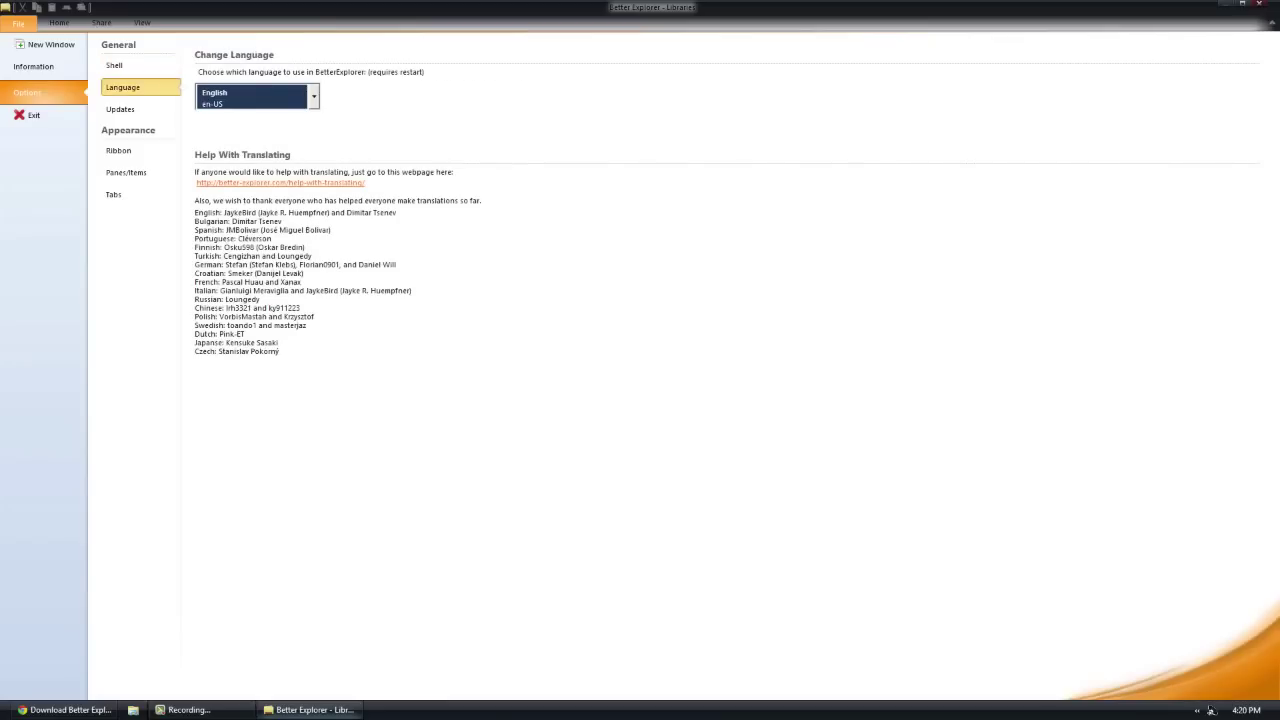
left_click(121, 109)
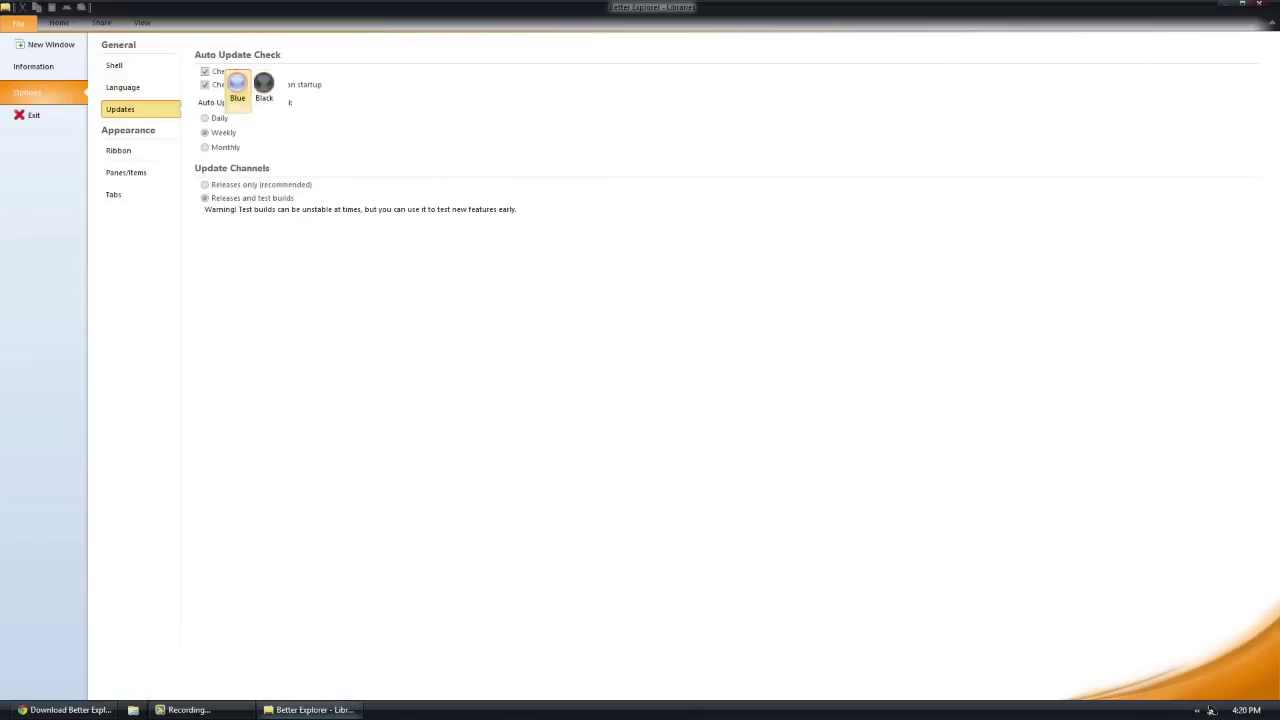
Set the ribbon color to Black in the appearance options
left_click(126, 172)
left_click(118, 150)
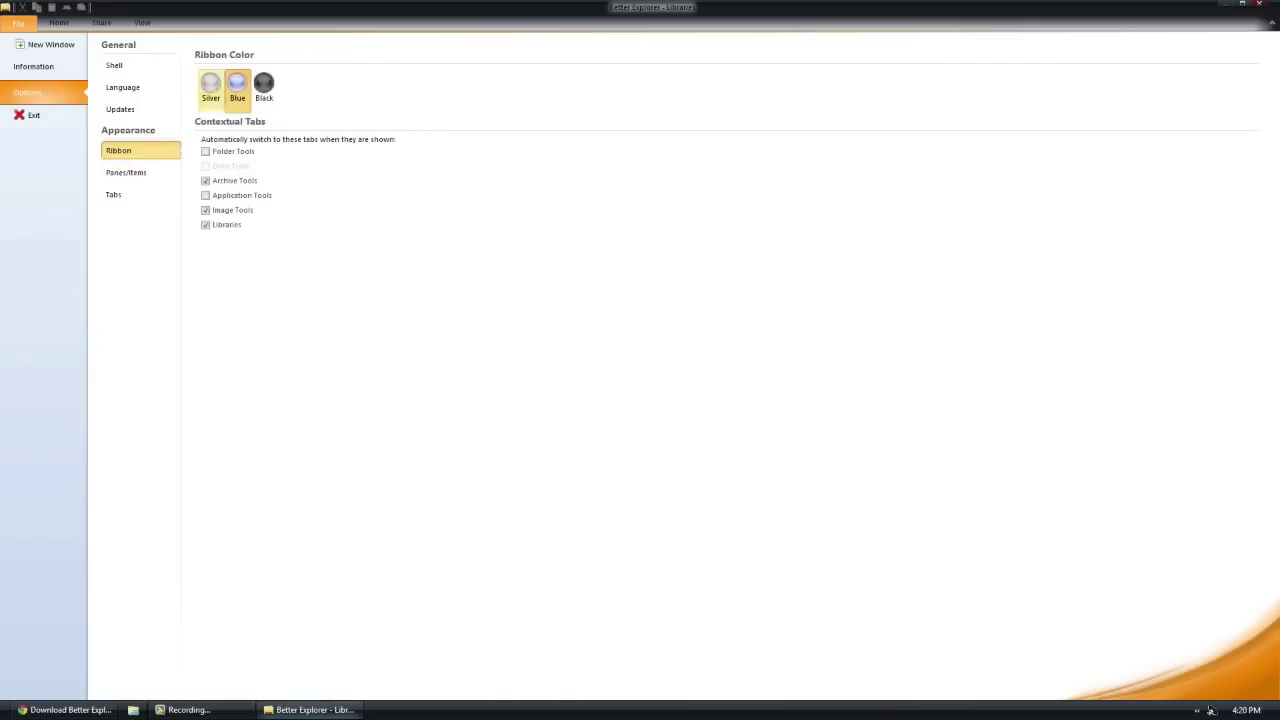
left_click(210, 85)
left_click(237, 86)
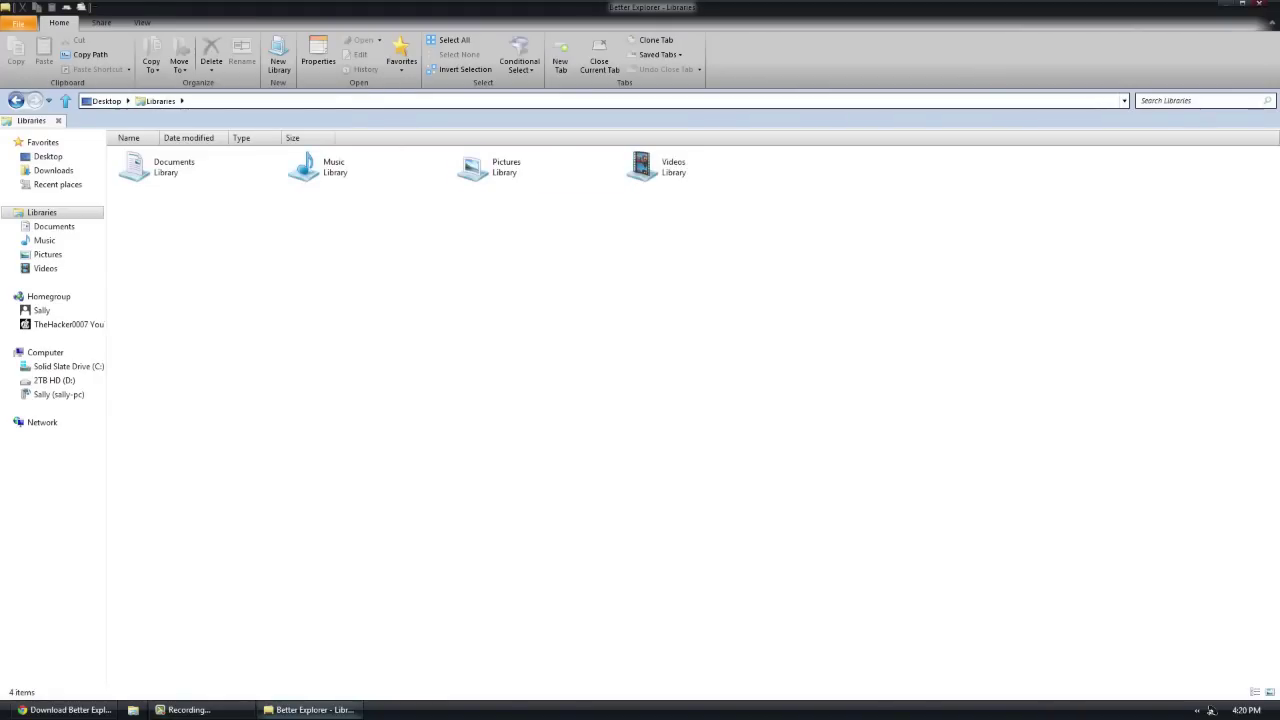
Convert The-Hacker-0007 (1).jpg in the Downloads folder to PNG and open the converted image
left_click(53, 170)
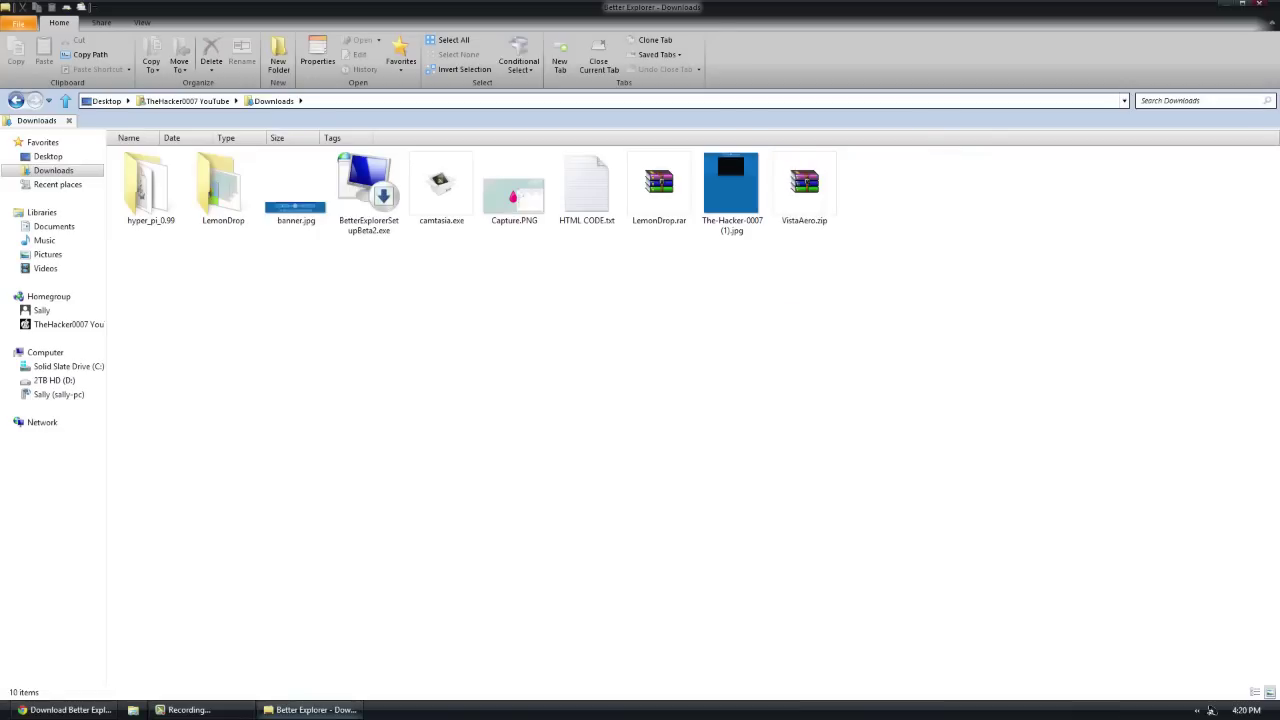
left_click(732, 190)
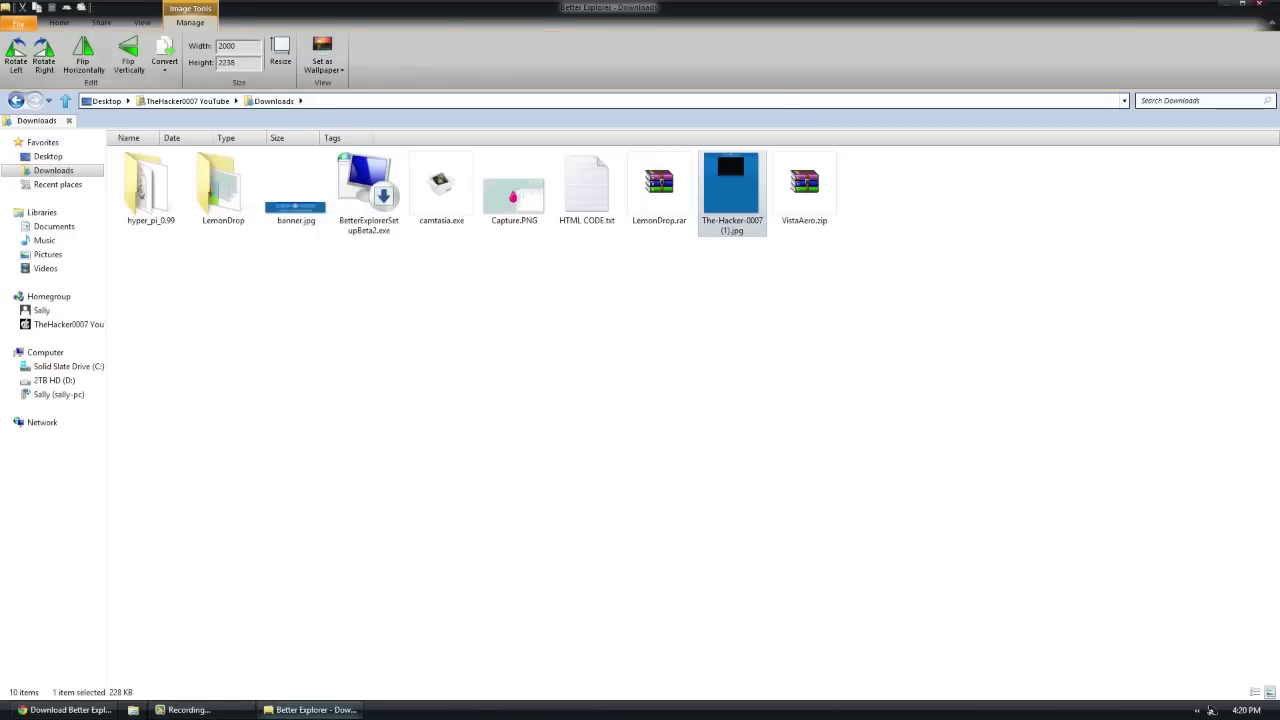
left_click(164, 58)
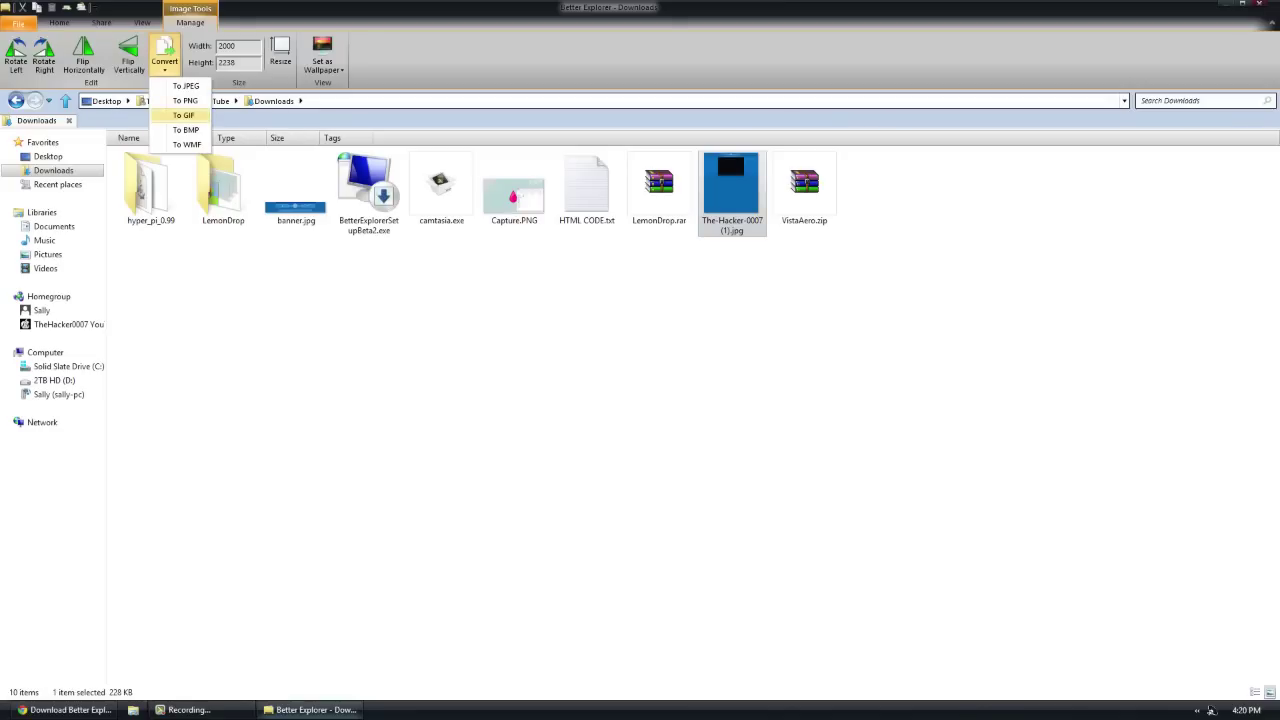
left_click(186, 101)
left_click(165, 62)
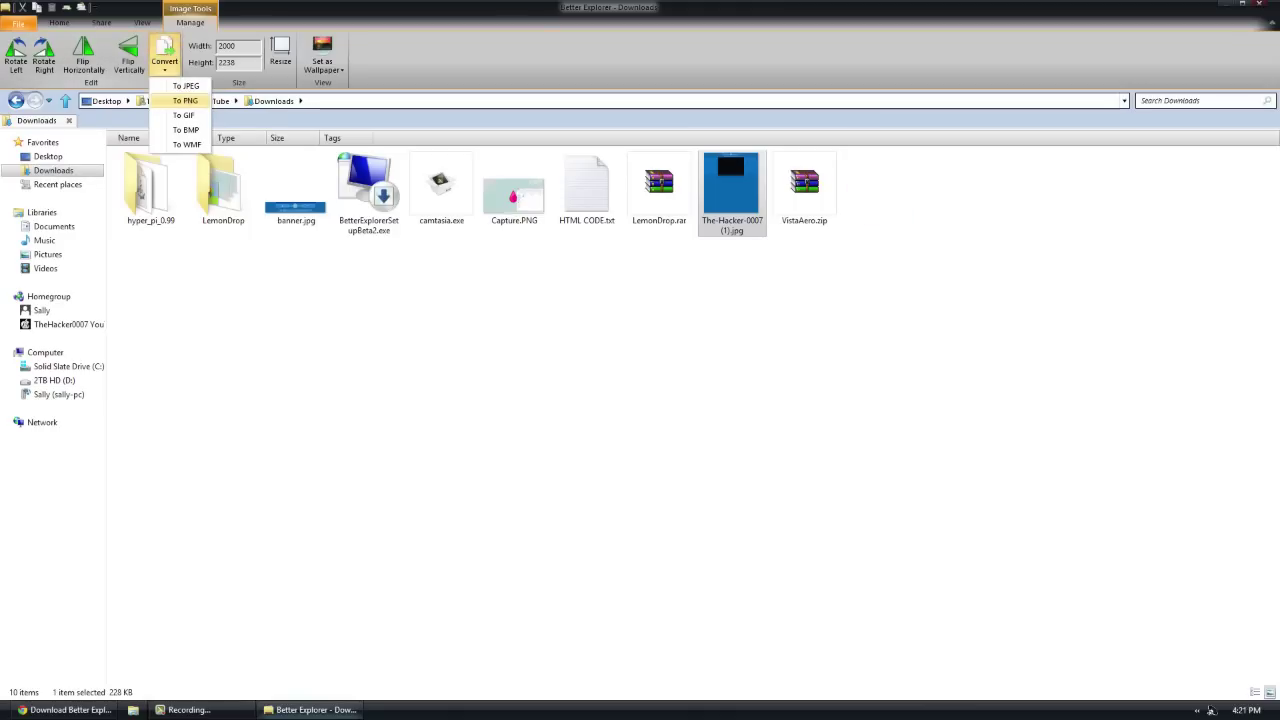
left_click(185, 100)
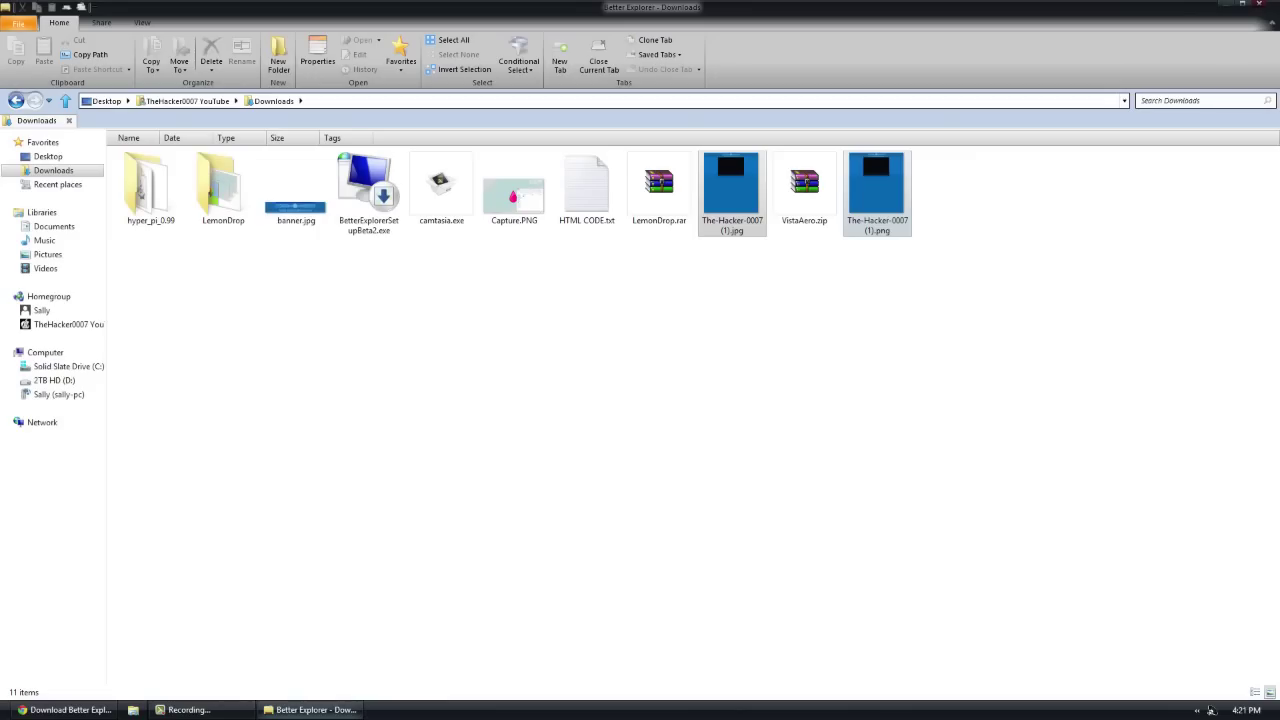
double_click(877, 192)
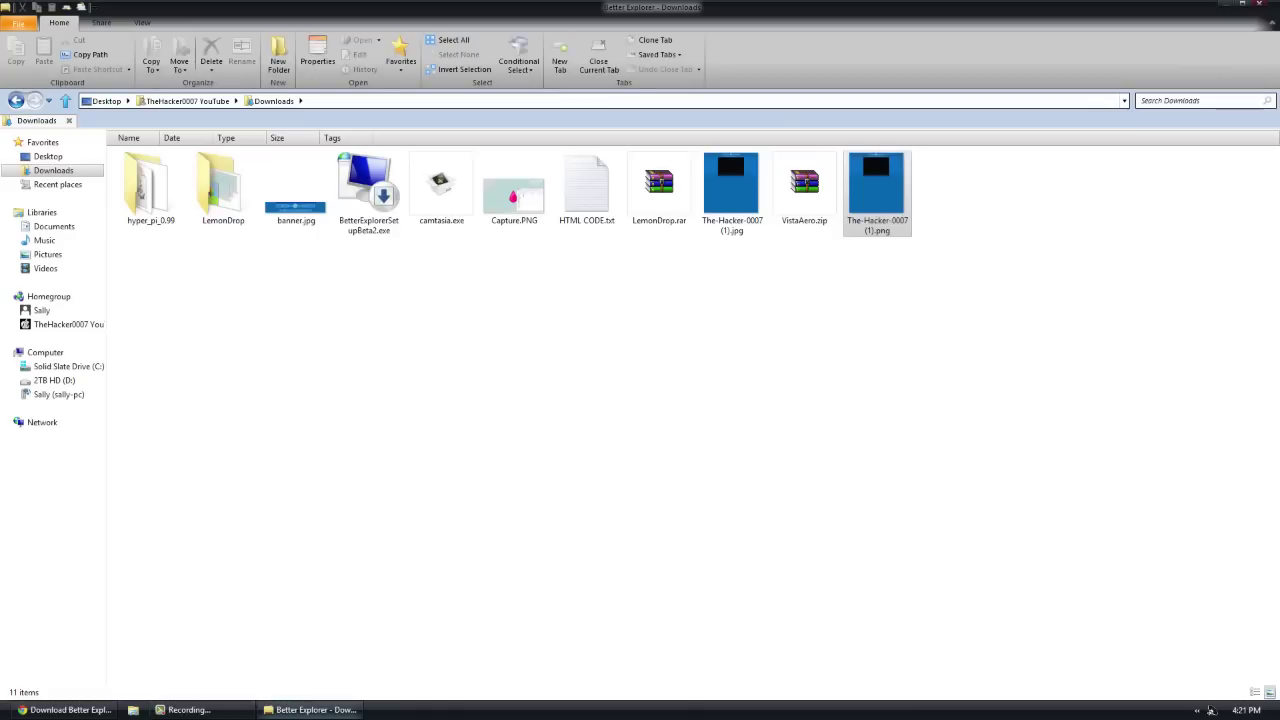
Rotate The-Hacker-0007 (1).jpg 90 degrees to the right
left_click(732, 190)
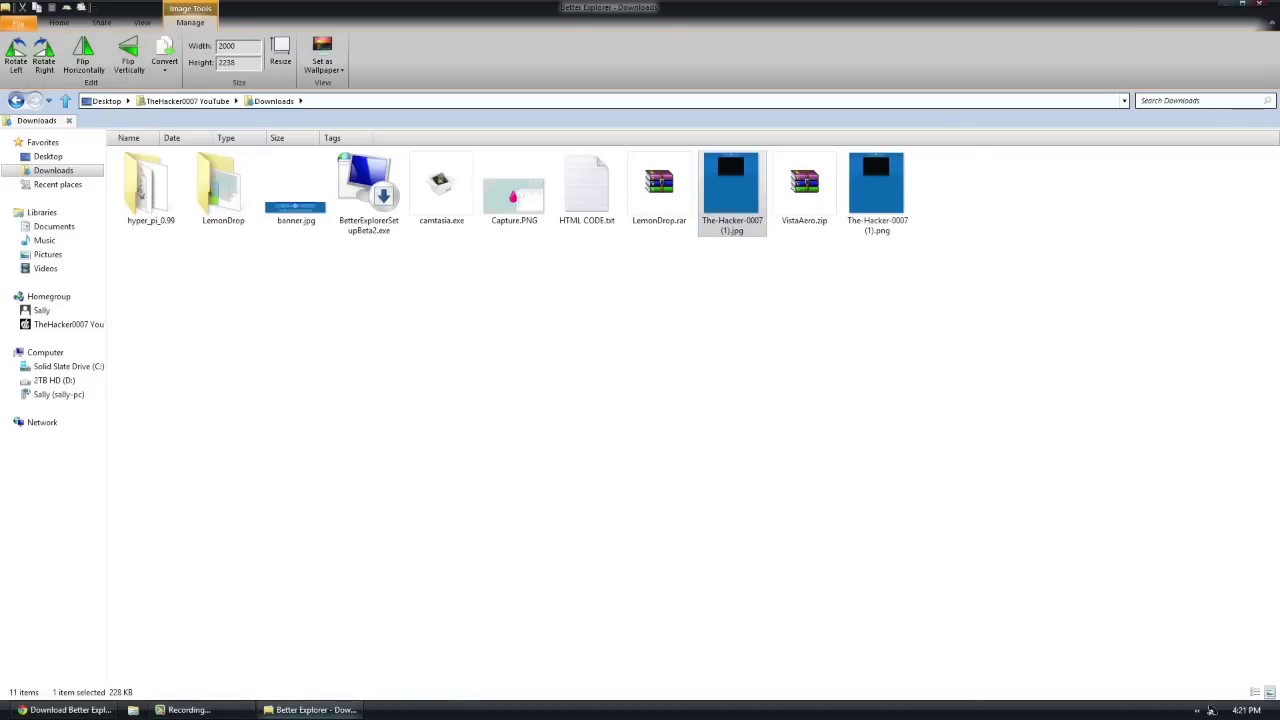
left_click(44, 55)
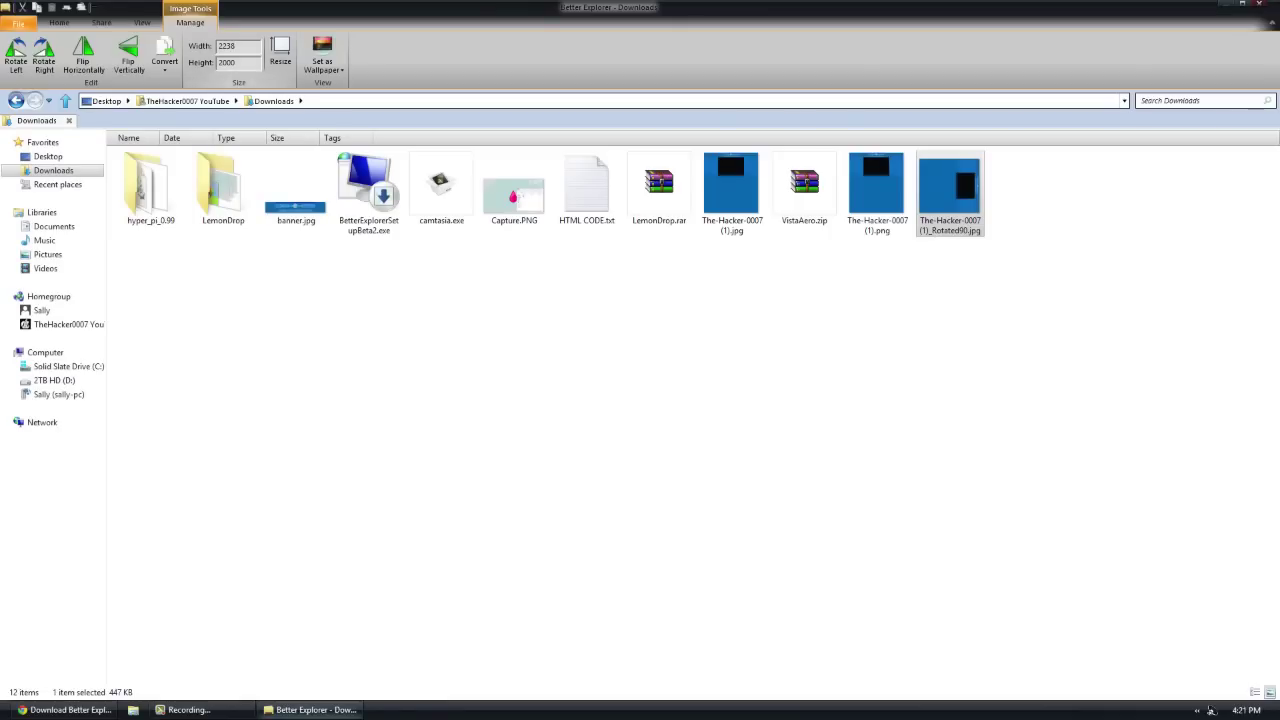
double_click(228, 46)
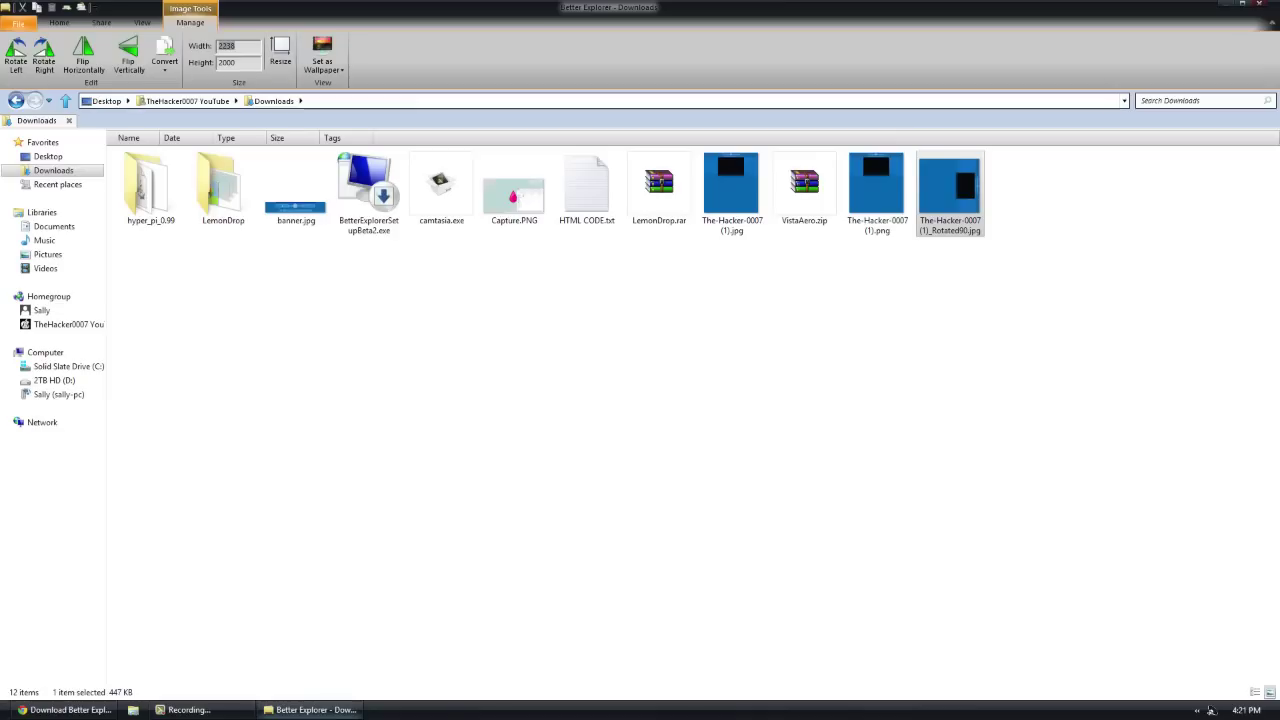
left_click(240, 46)
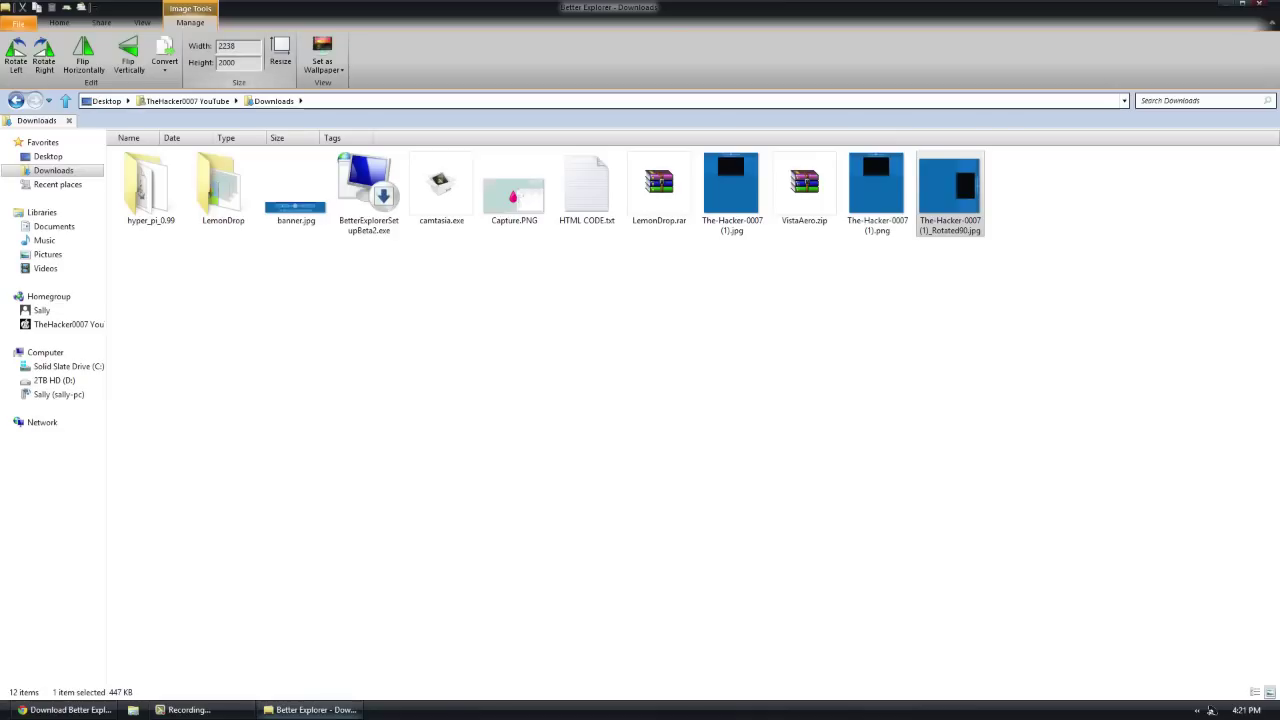
Compare the original and converted images and examine the option for overwriting the original when rotating or flipping
left_click(877, 190, "ctrl")
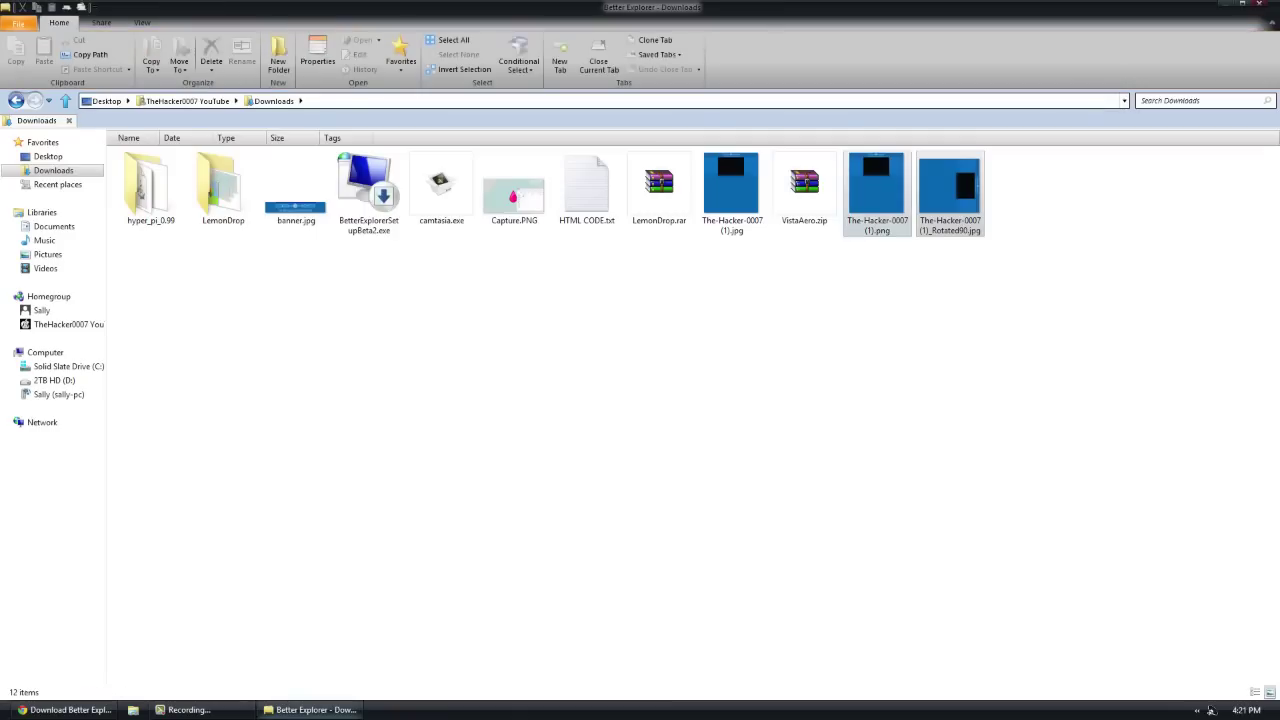
left_click(732, 190, "ctrl")
left_click(731, 193, "ctrl")
left_click(732, 190)
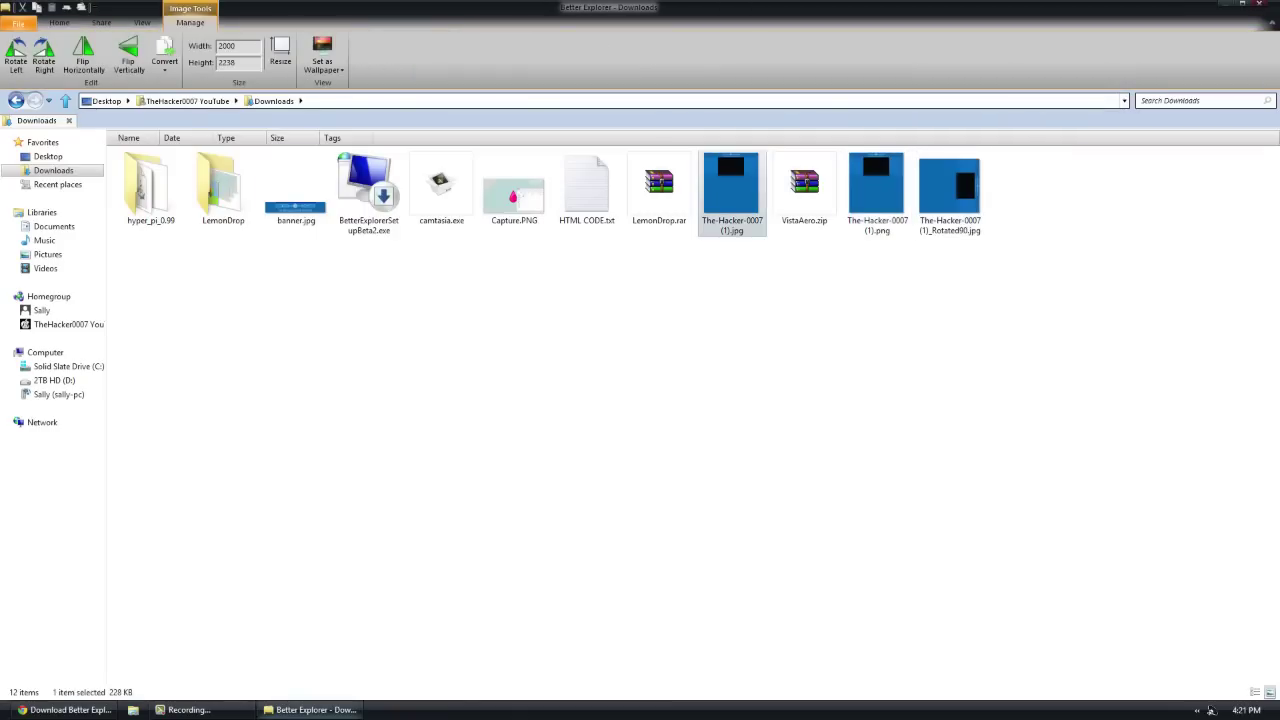
left_click(18, 23)
key("Escape")
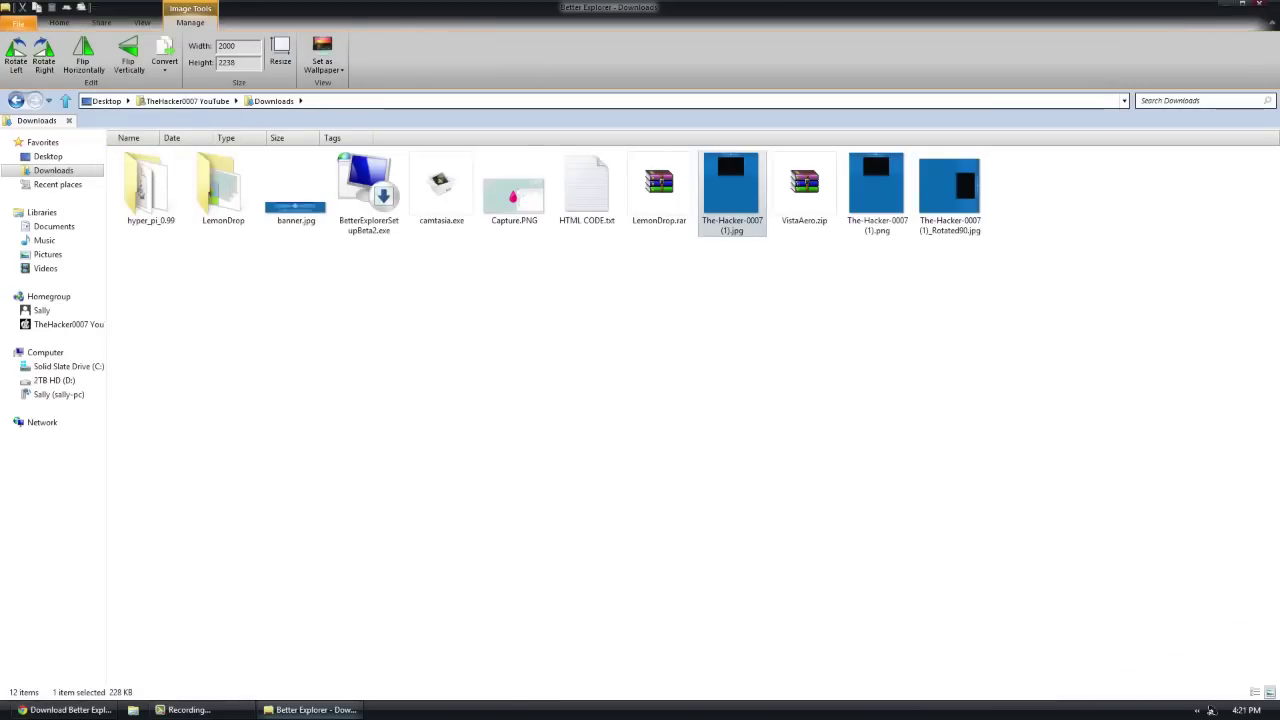
key("alt+f")
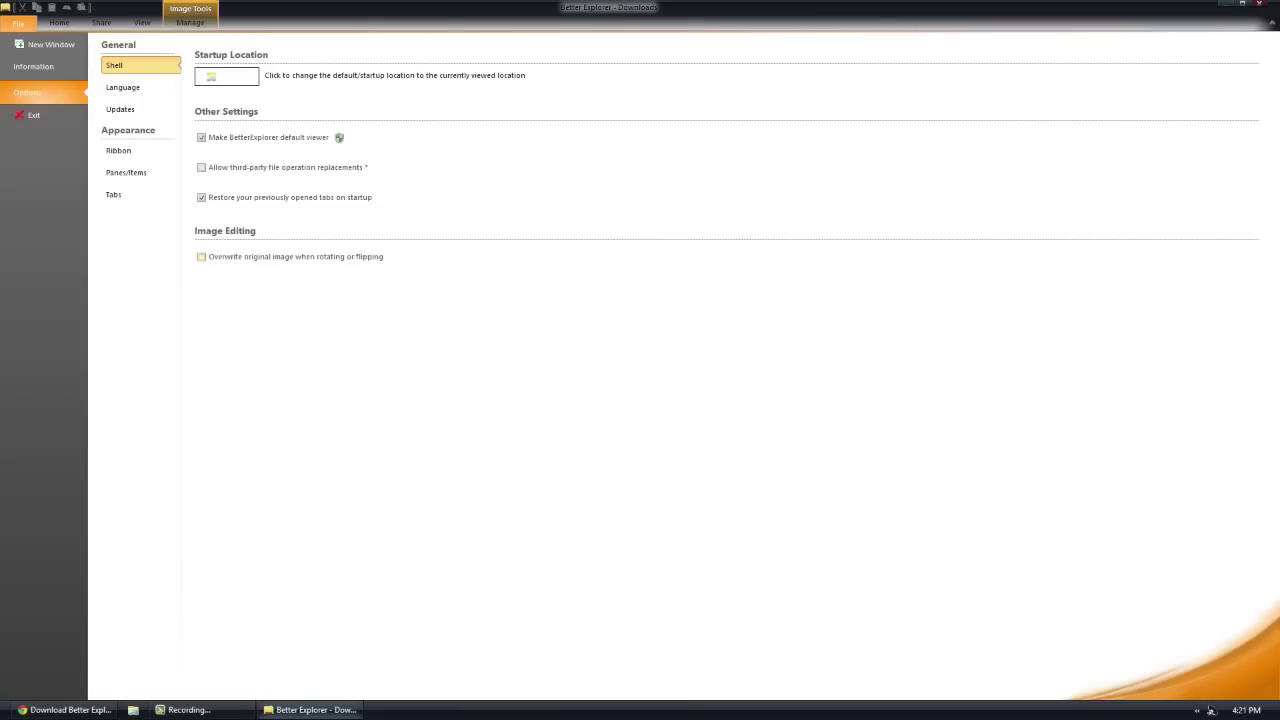
key("Escape")
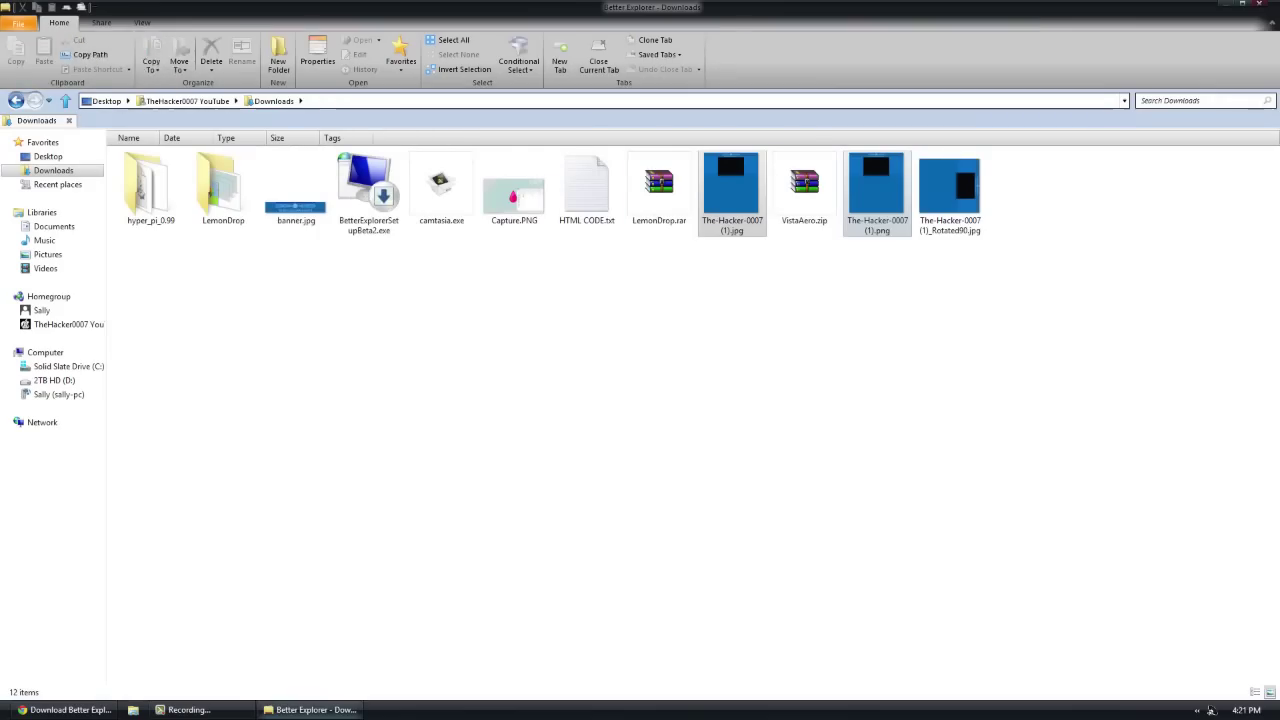
Examine the conditional file selection settings with the filename condition enabled, including its comparison options, and close them without selecting files
left_click(732, 192)
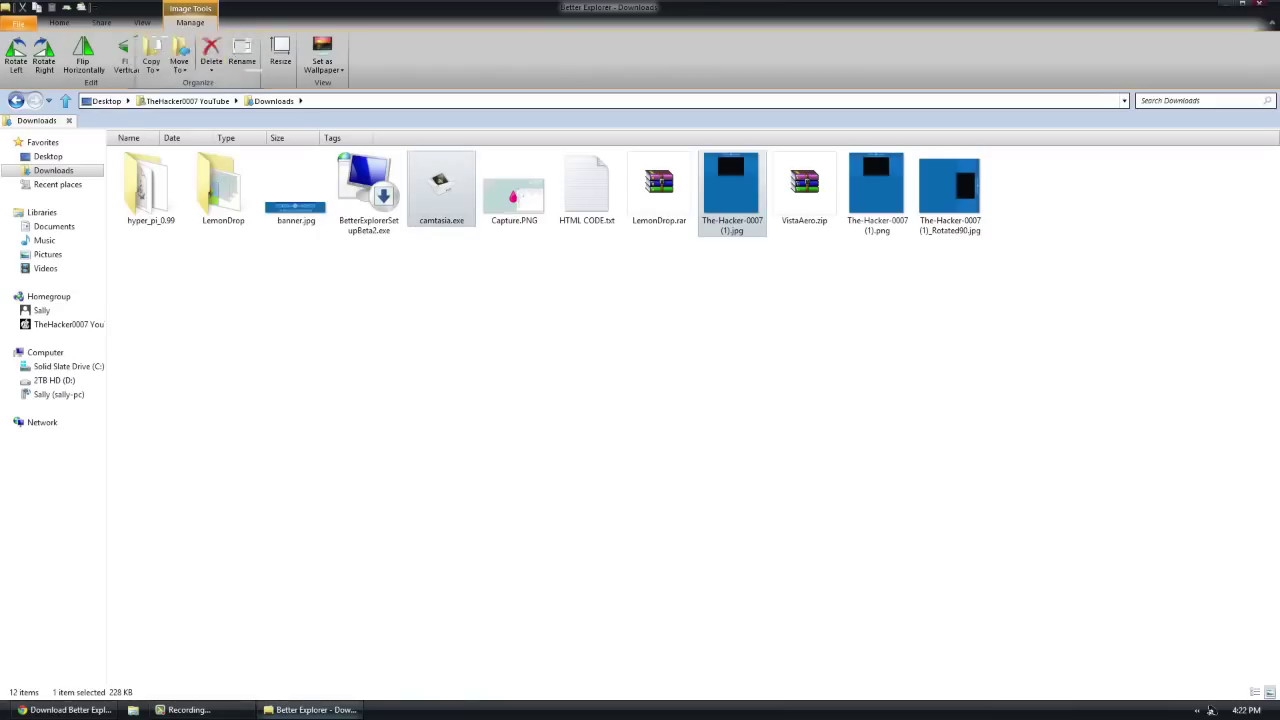
left_click(514, 192)
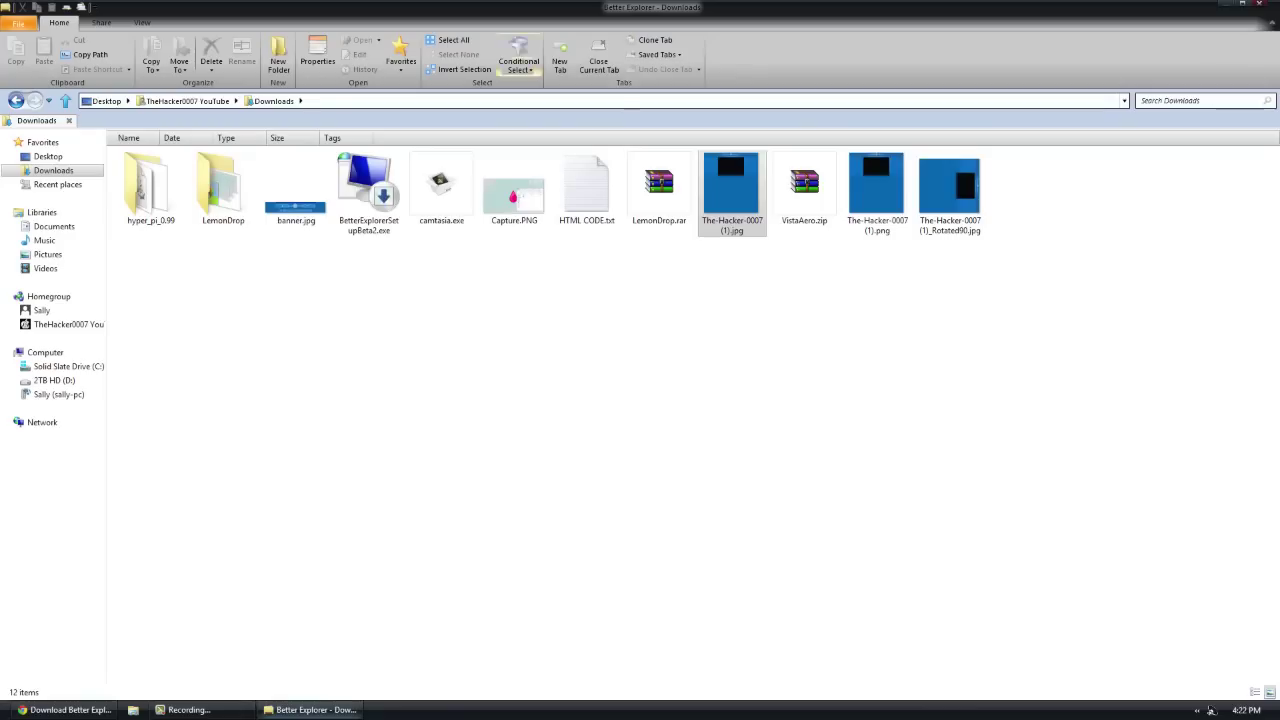
left_click(519, 62)
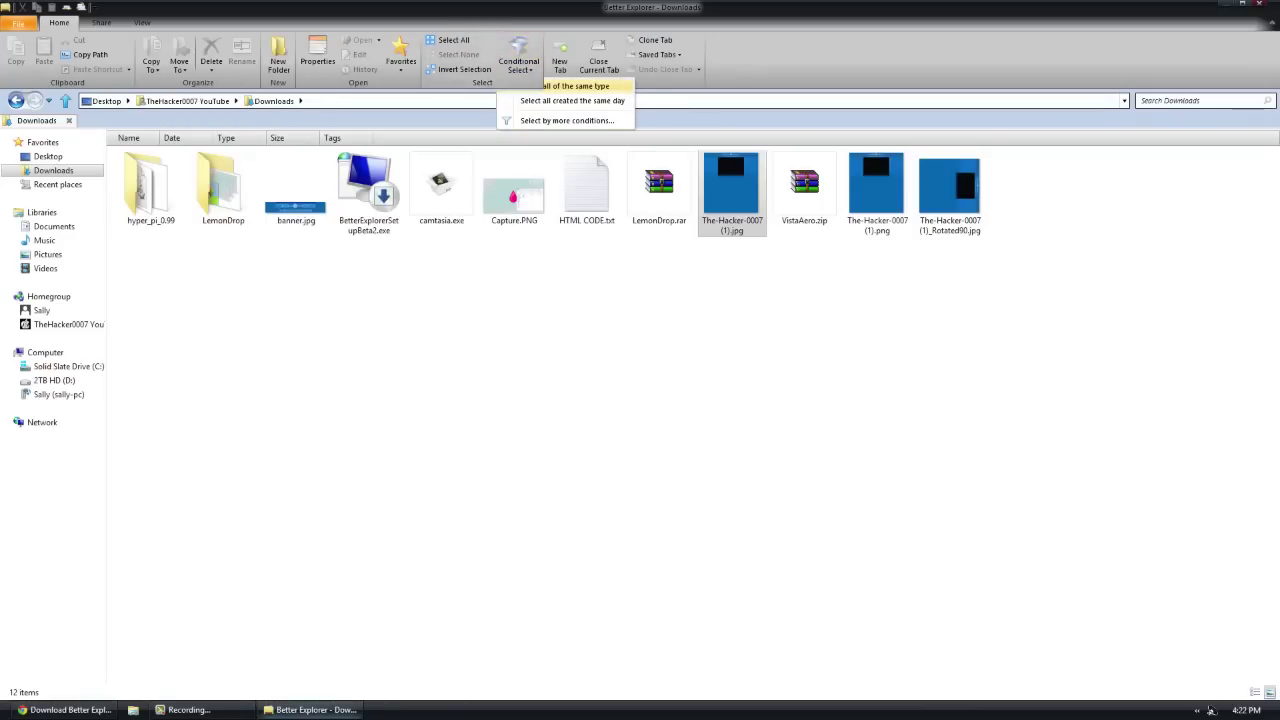
left_click(567, 121)
left_click(541, 246)
left_click(621, 263)
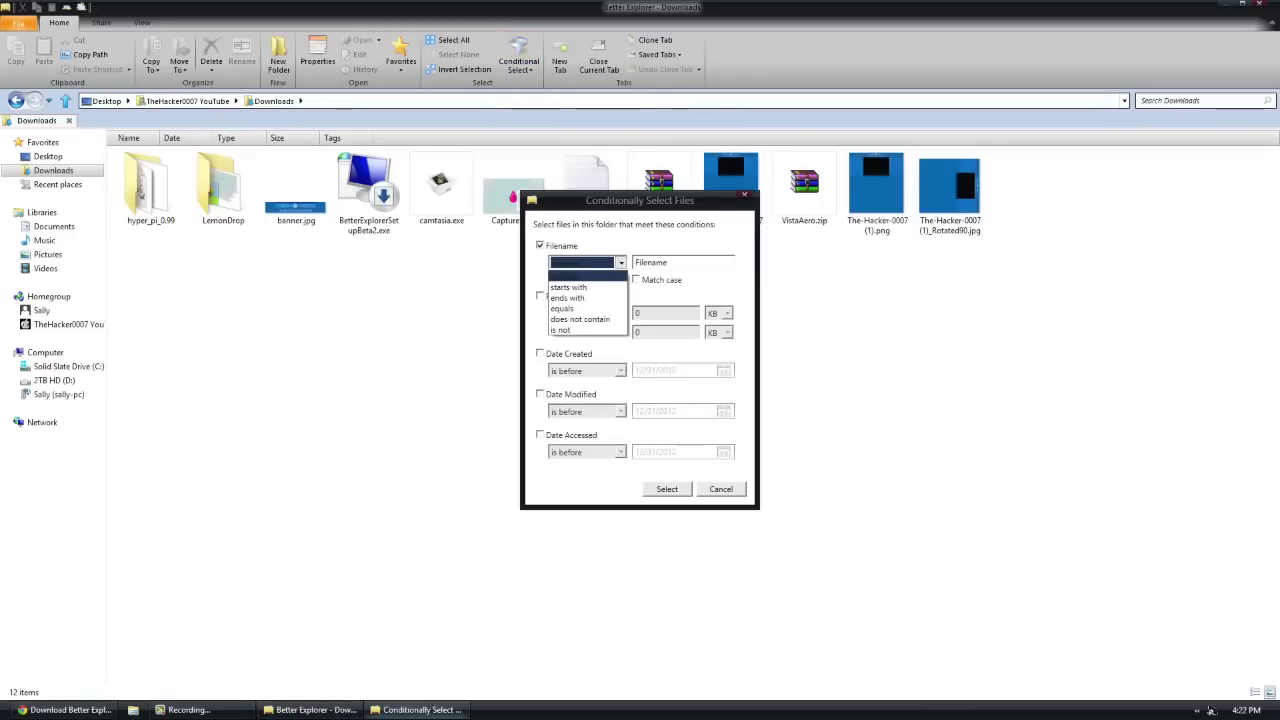
left_click(621, 263)
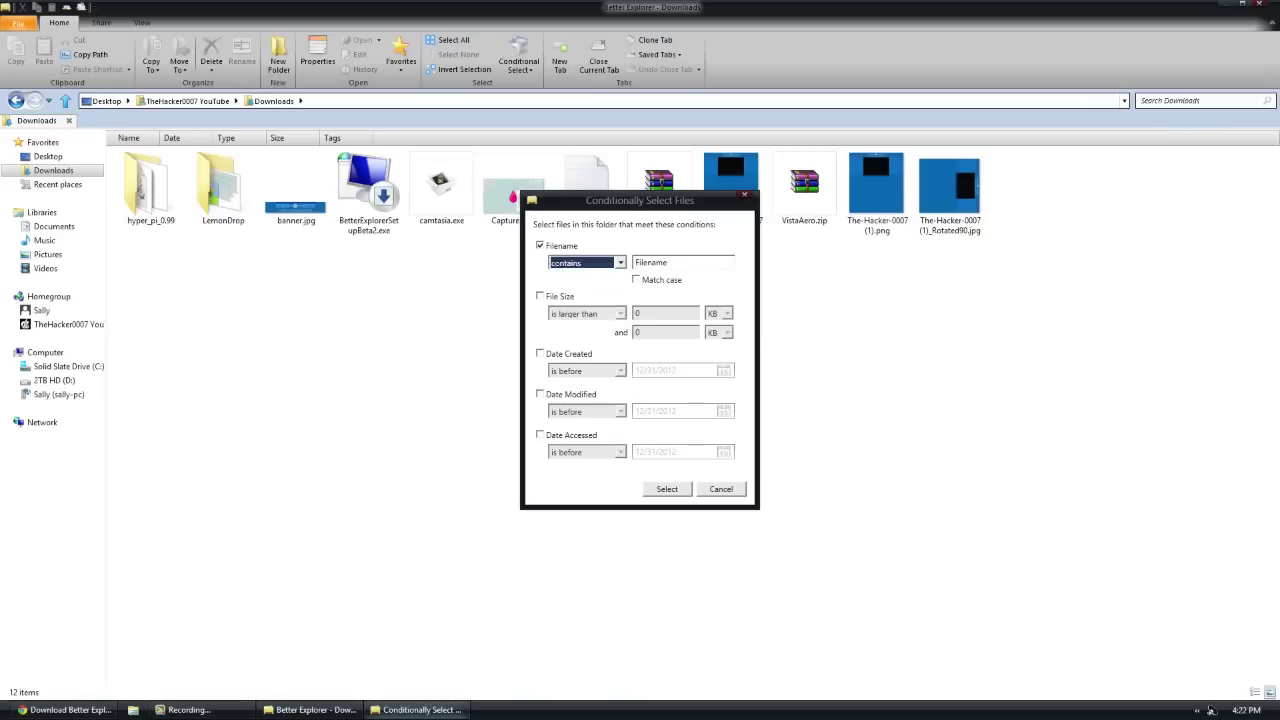
left_click(621, 263)
left_click(621, 263)
left_click(744, 196)
Select Capture.PNG and The-Hacker-0007 (1).png together in the Downloads folder
left_click(519, 62)
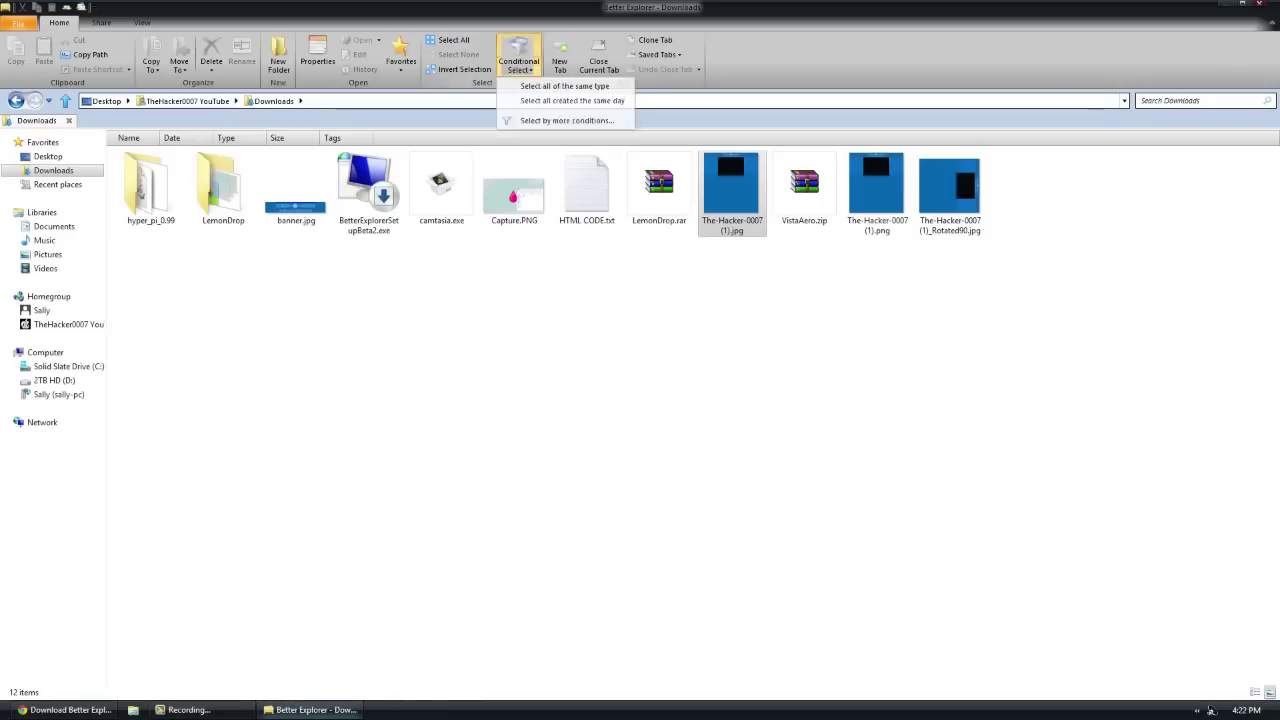
left_click(519, 62)
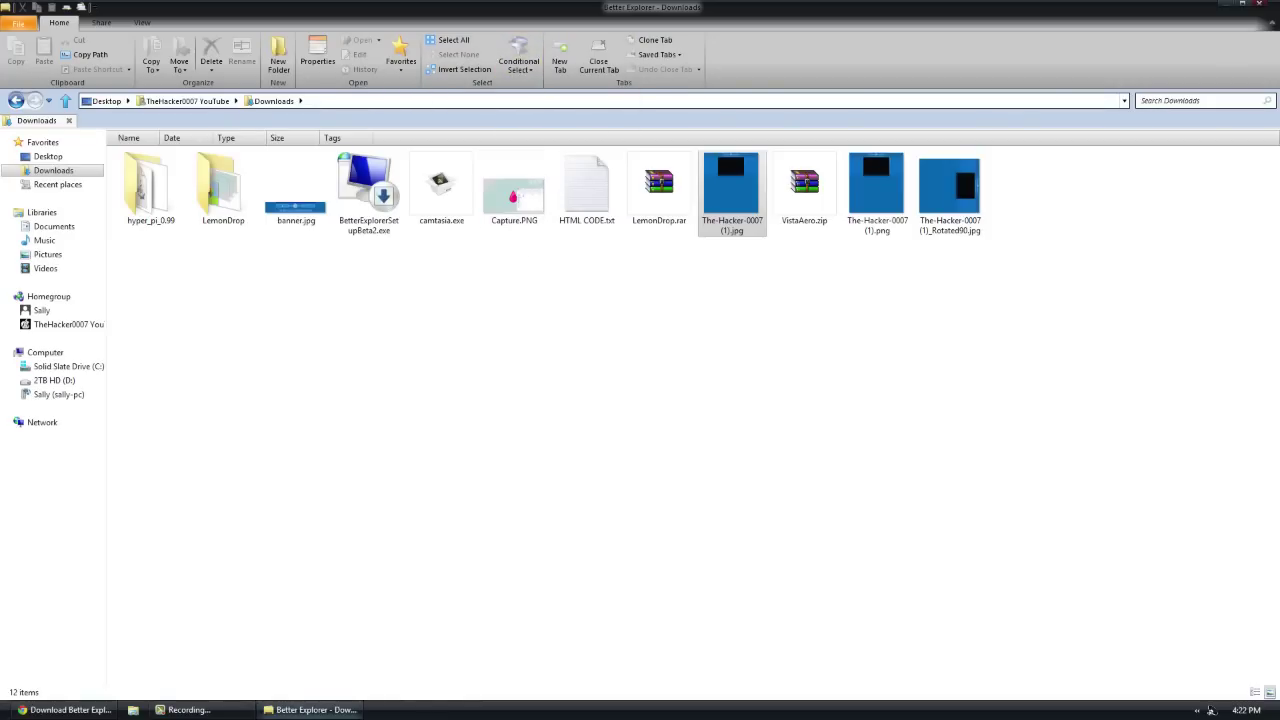
left_click(514, 194)
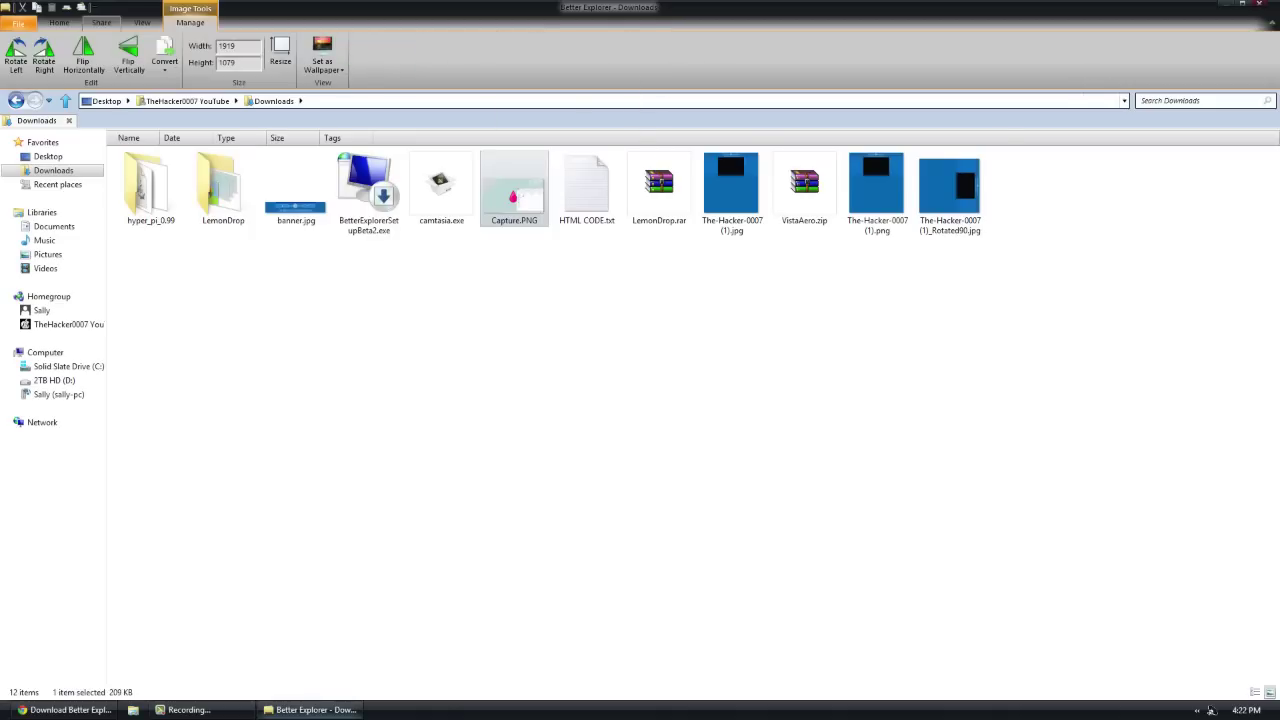
left_click(877, 192, "ctrl")
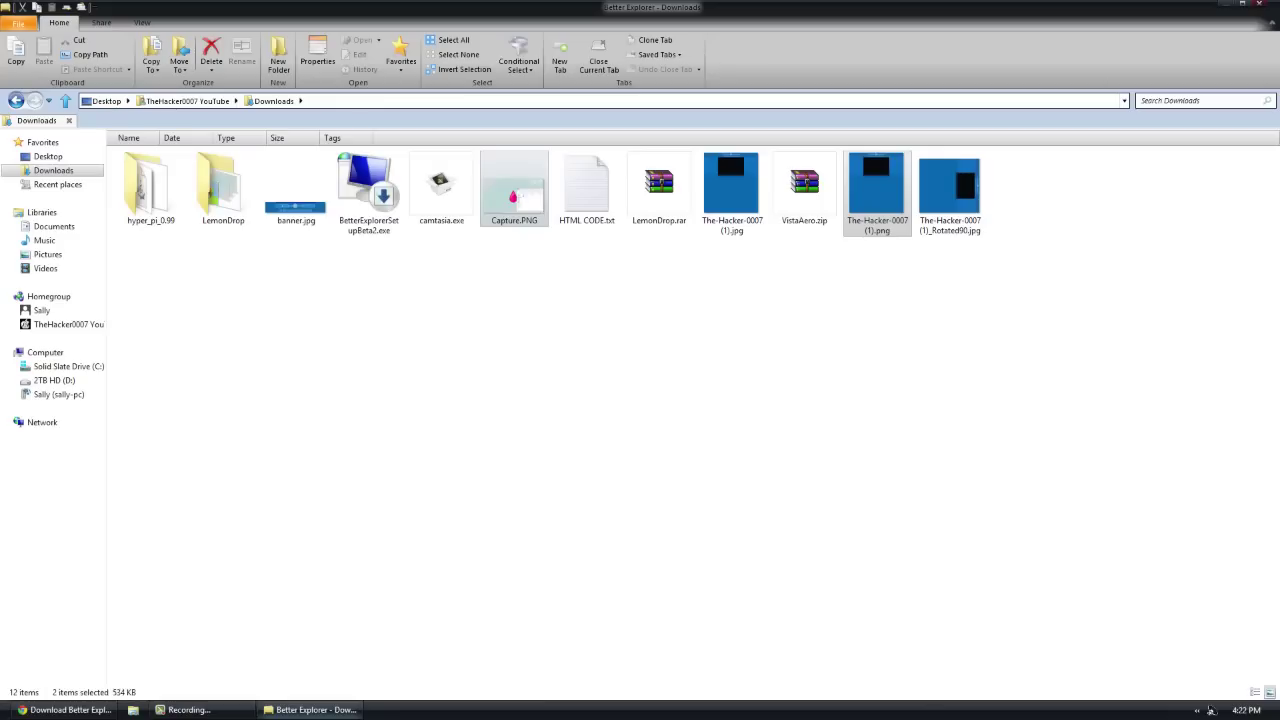
Delete the LemonDrop folder from the Downloads folder
left_click(223, 190)
key("Delete")
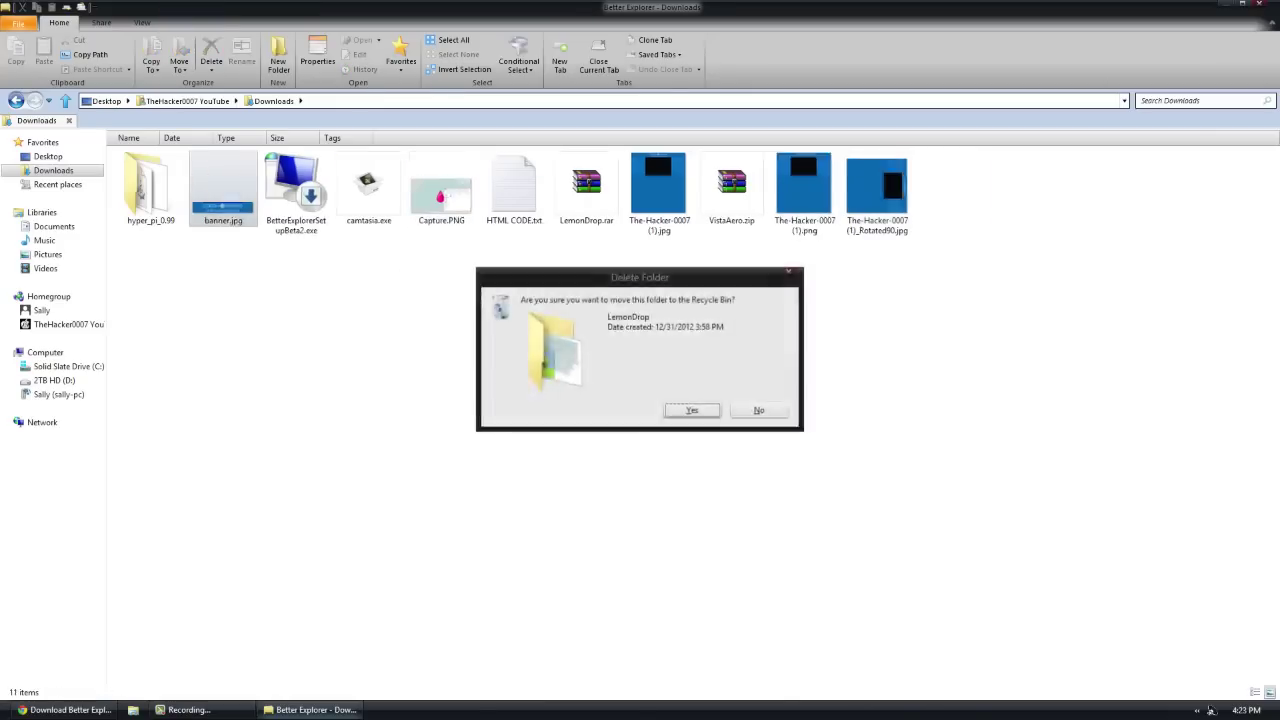
key("Escape")
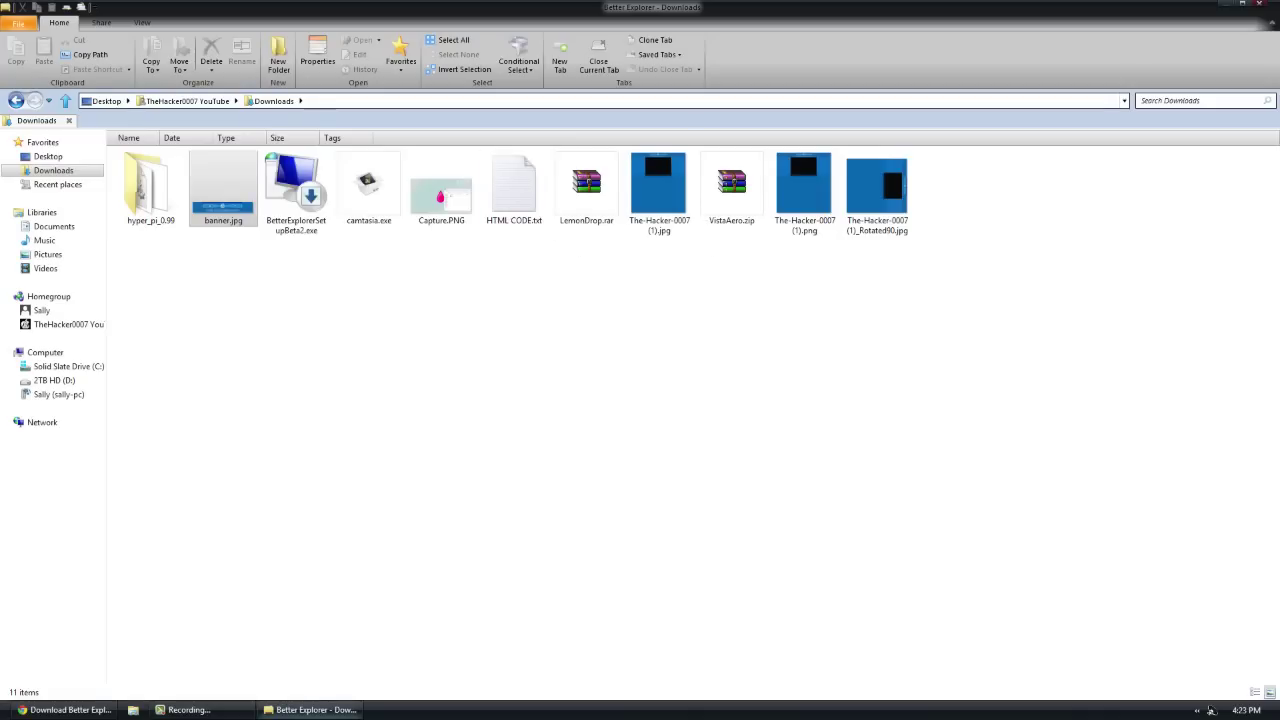
Extract LemonDrop.rar in the Downloads folder and view the extracted LemonDrop folder and the archive's contents
left_click(587, 189)
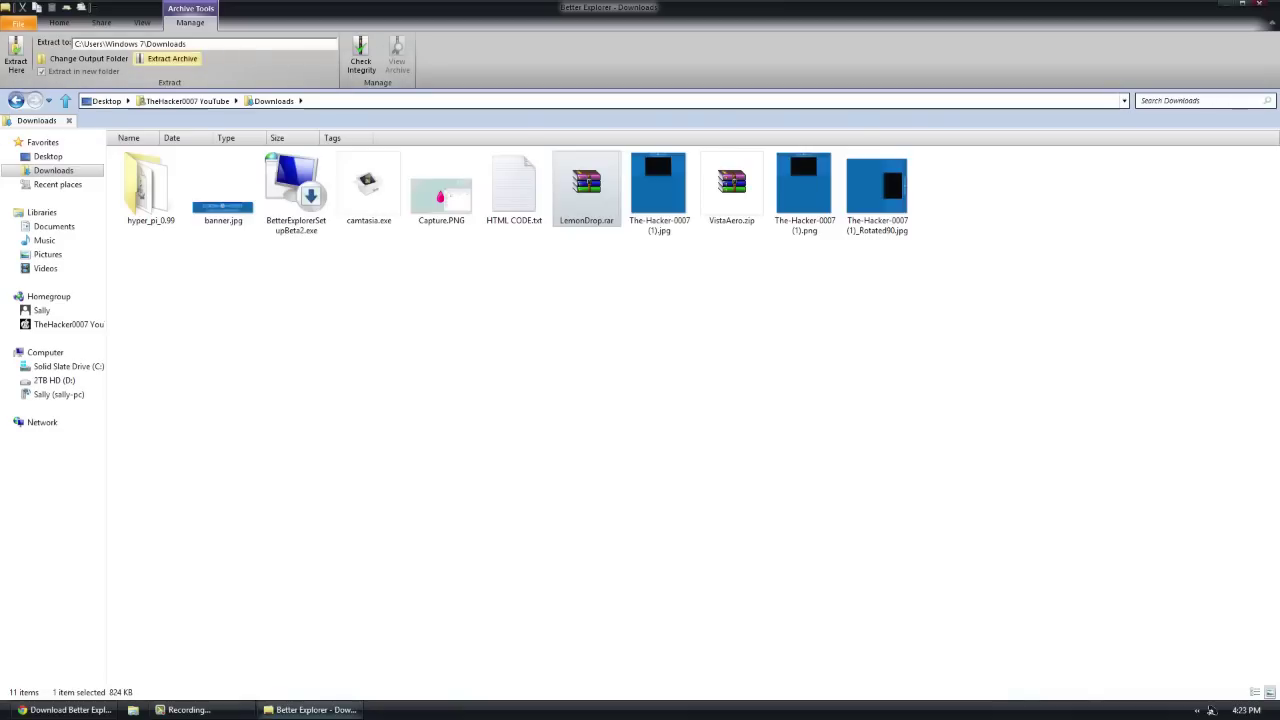
left_click(172, 58)
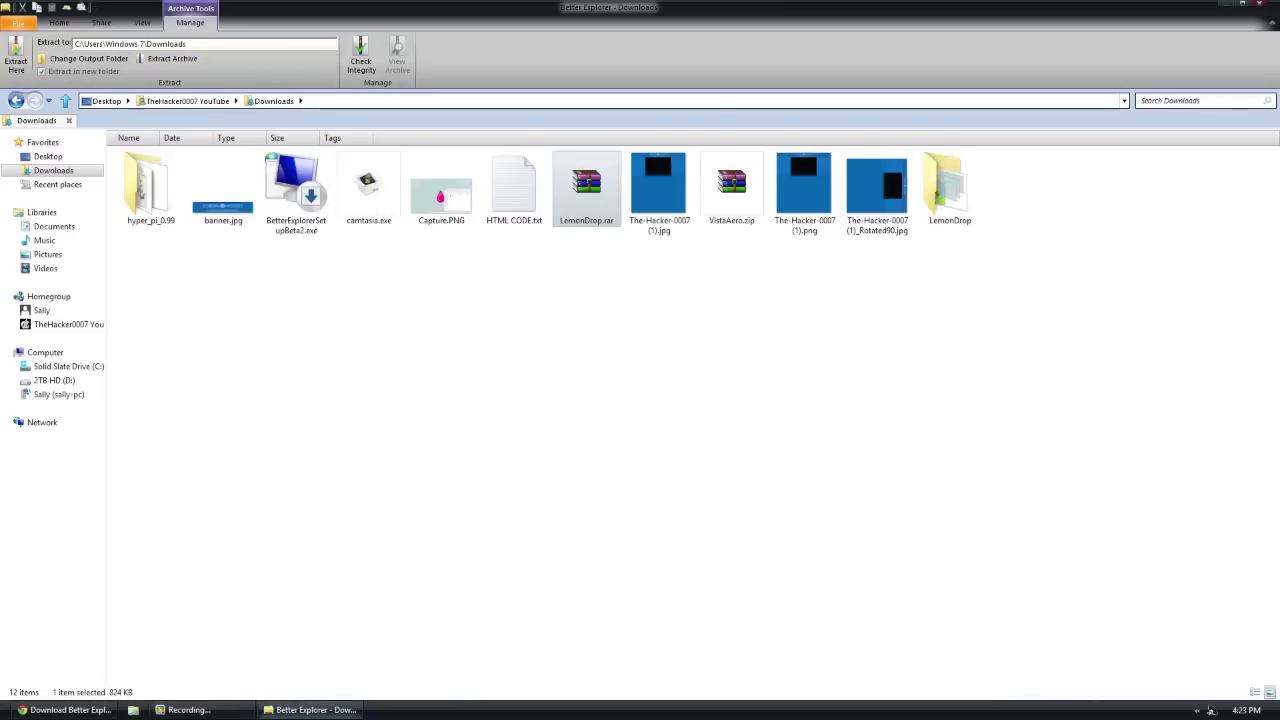
double_click(949, 188)
left_click(16, 100)
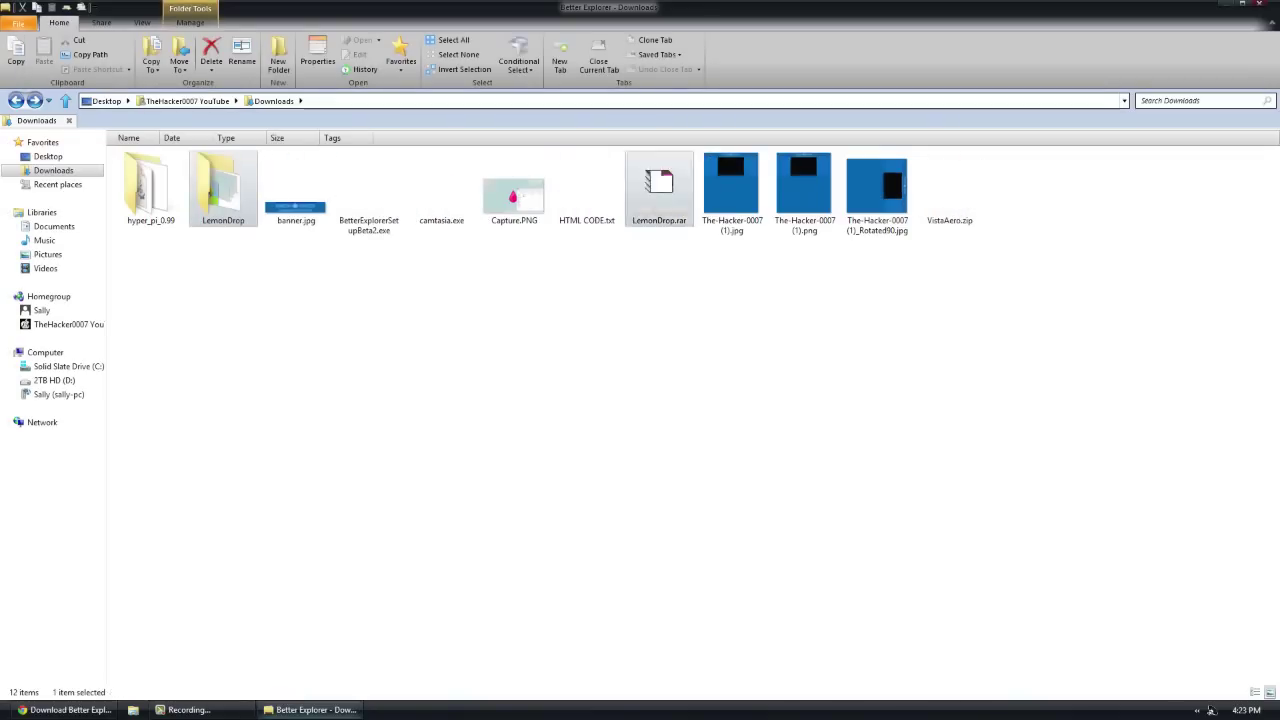
double_click(659, 185)
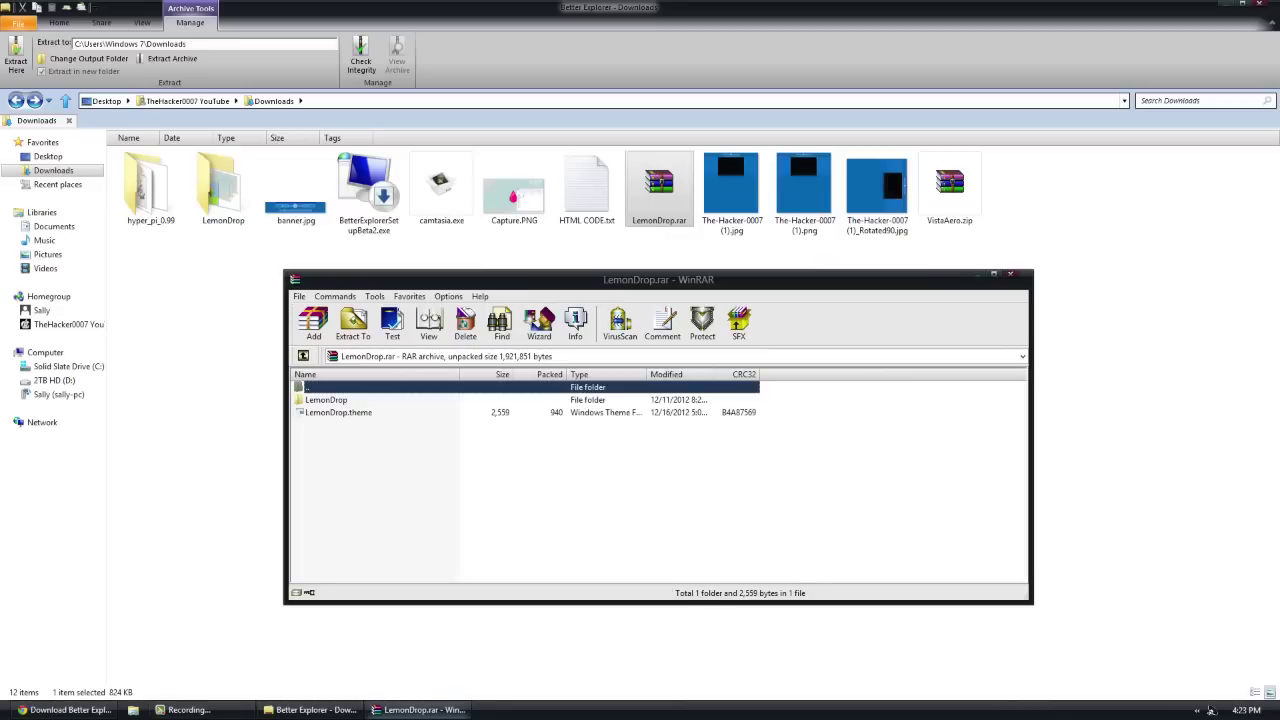
key("alt+F4")
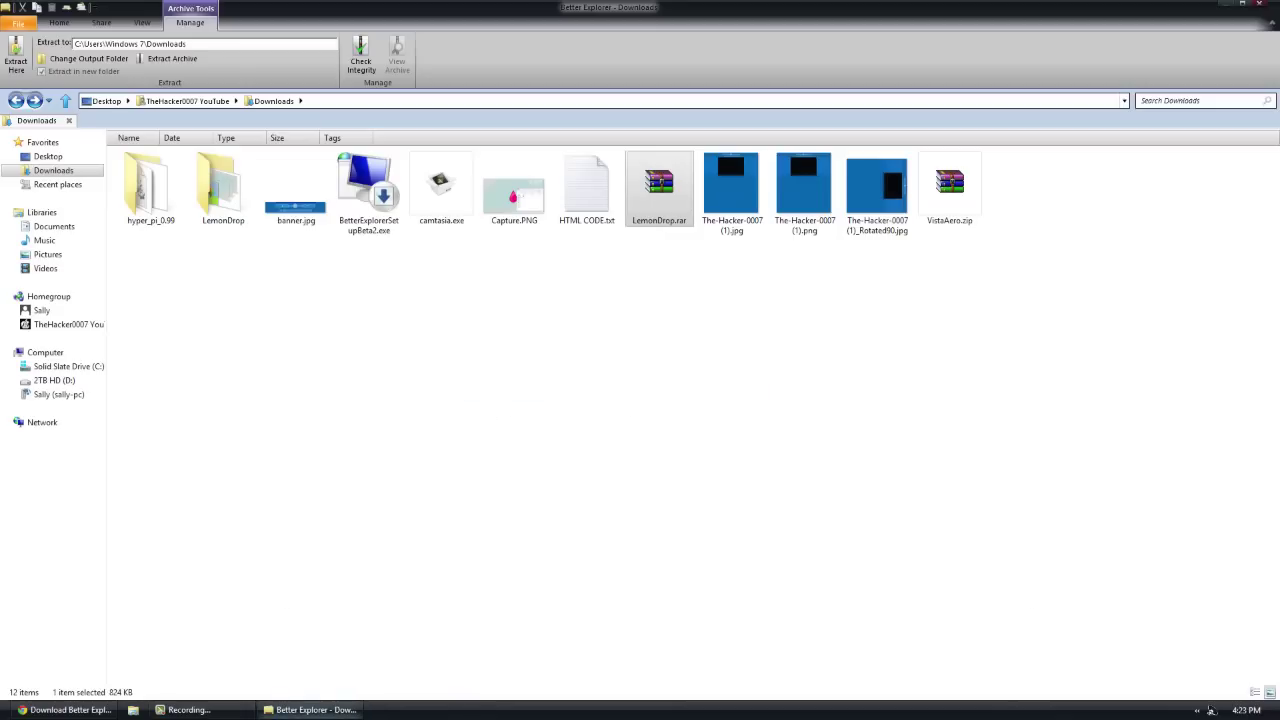
Open the Documents library in a new tab and add another tab showing Libraries
left_click(59, 22)
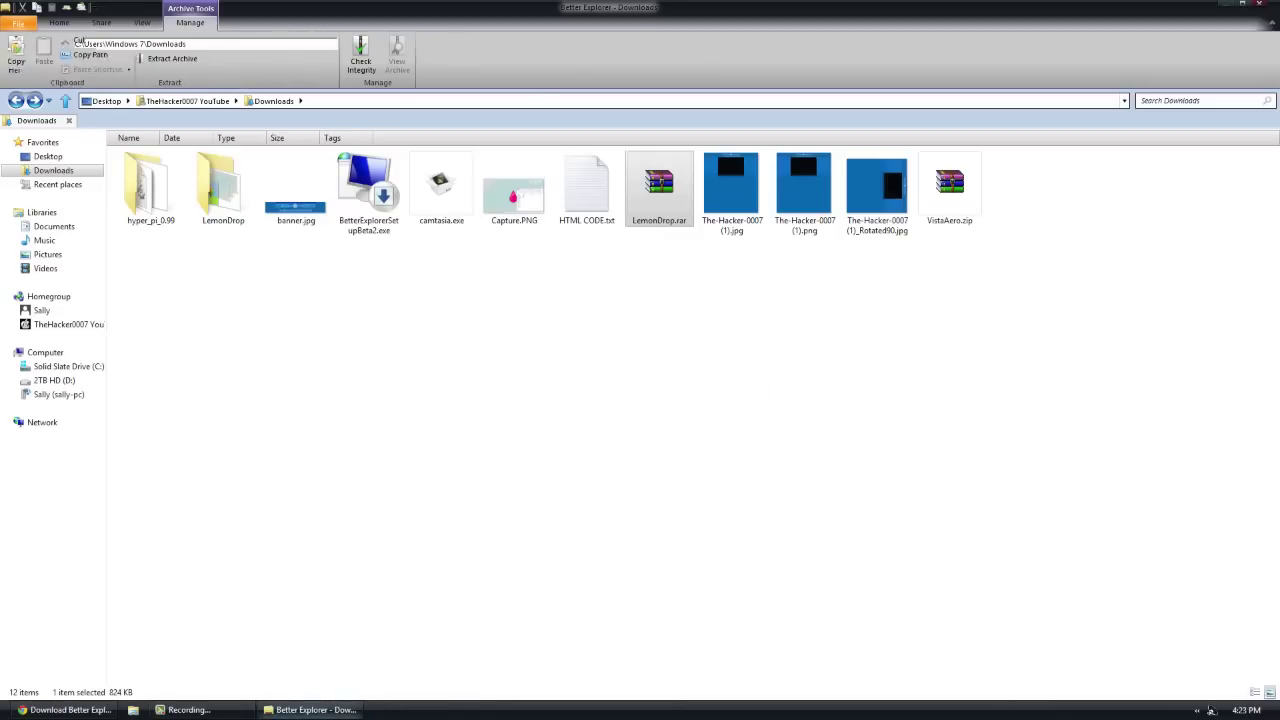
left_click(59, 22)
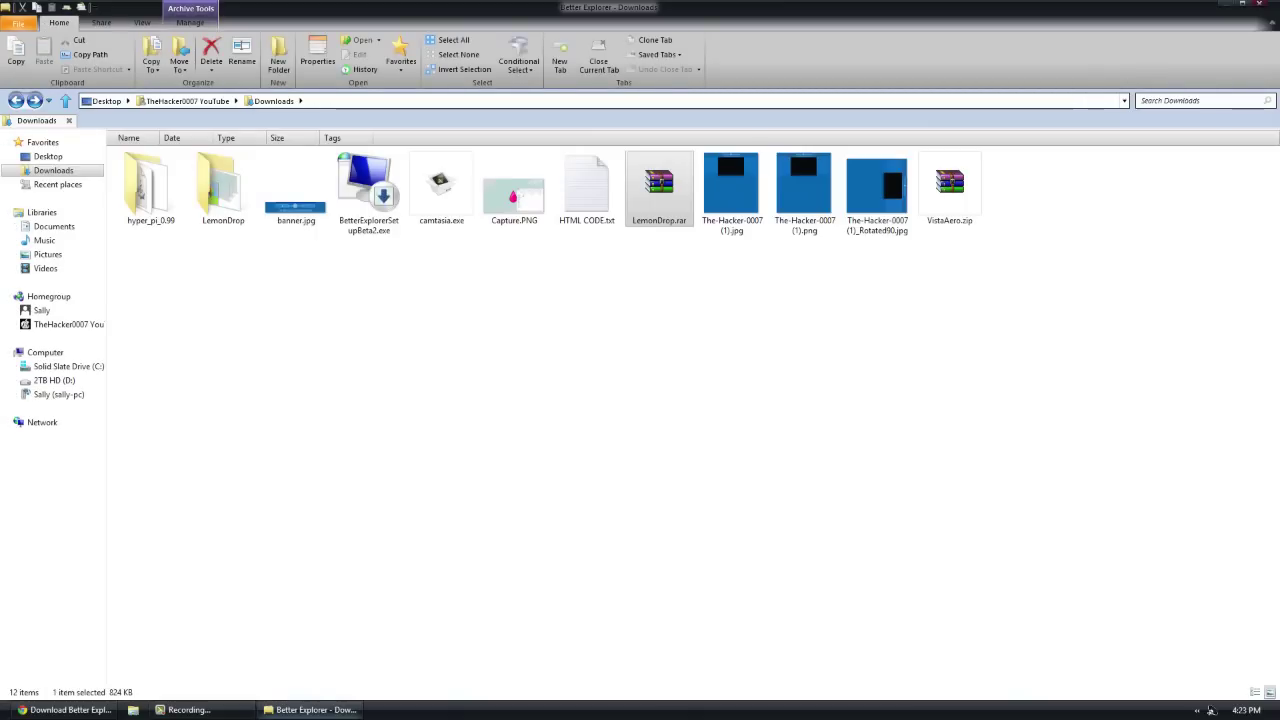
left_click(560, 56)
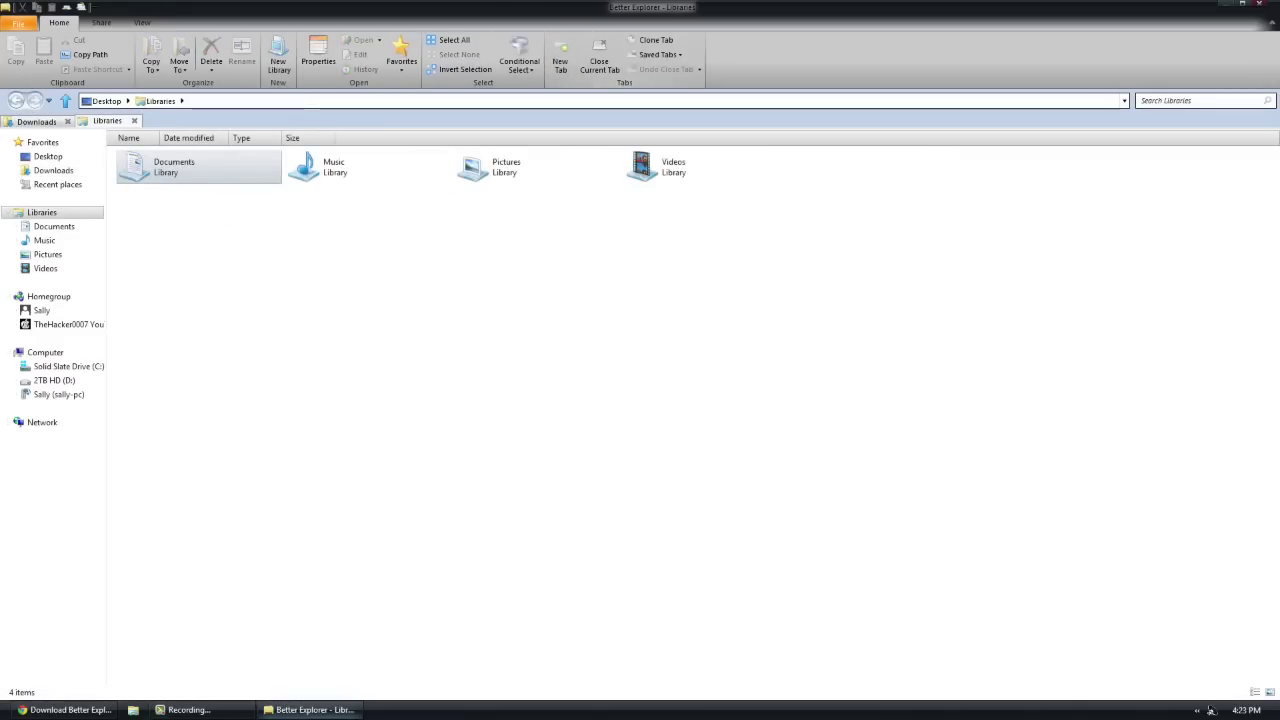
key("Return")
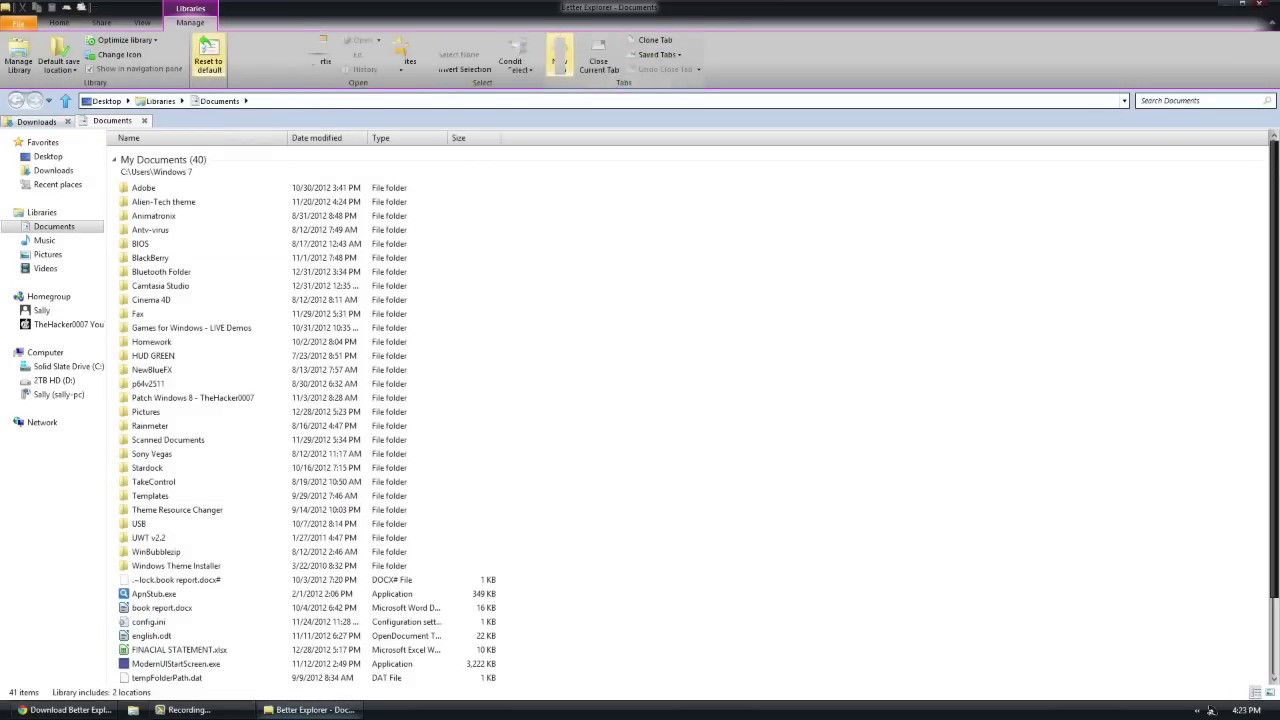
key("ctrl+t")
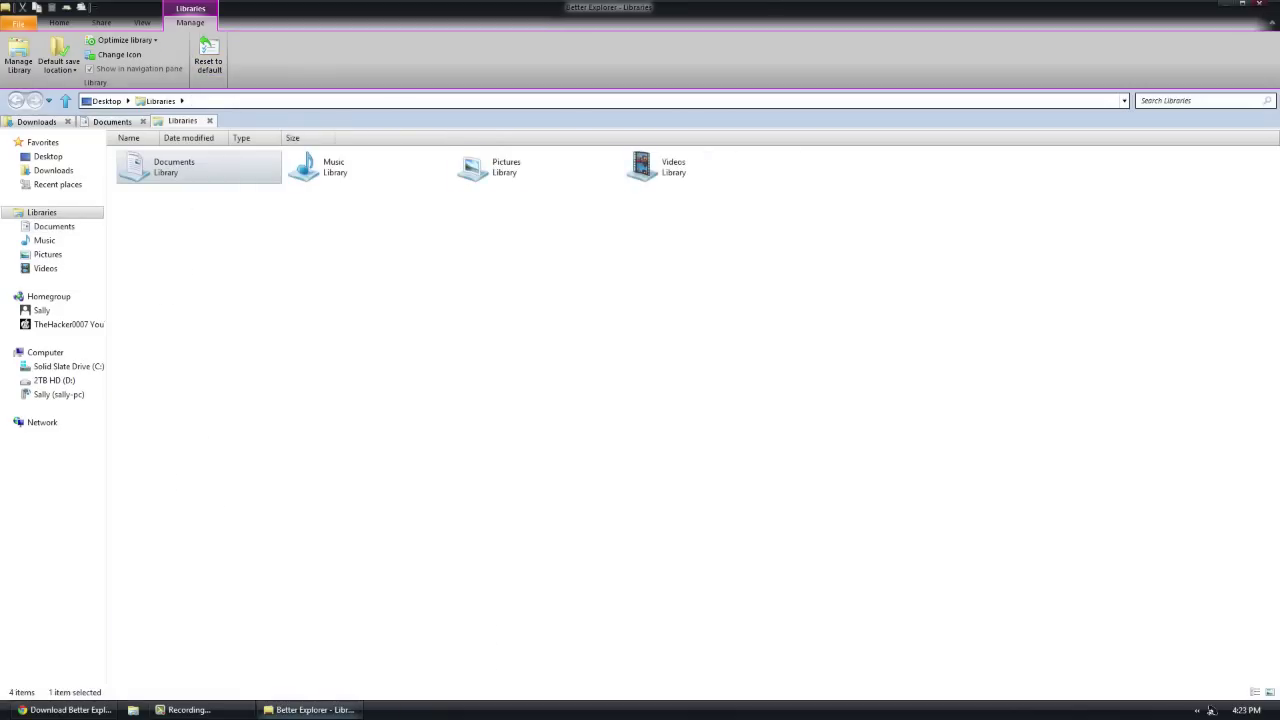
Return to the Downloads tab, close the Documents and Libraries tabs, and check the options for reopening closed tabs
left_click(37, 122)
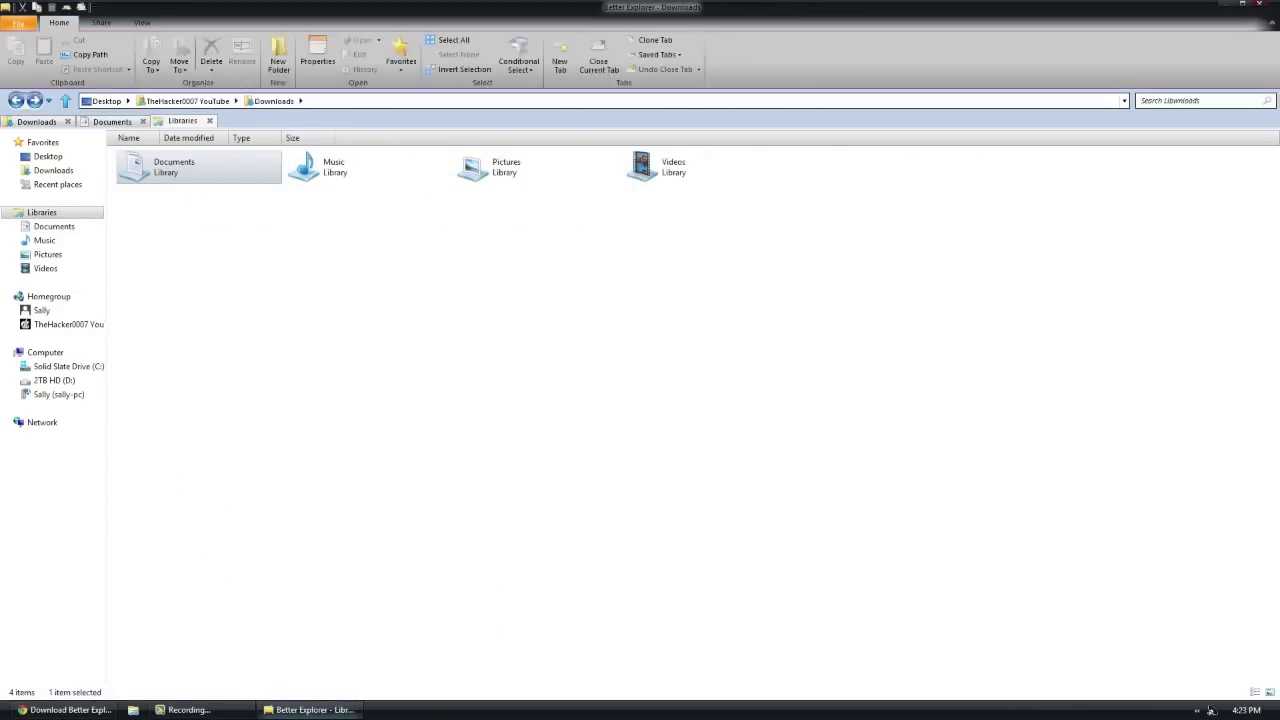
key("ctrl+w")
key("ctrl+w")
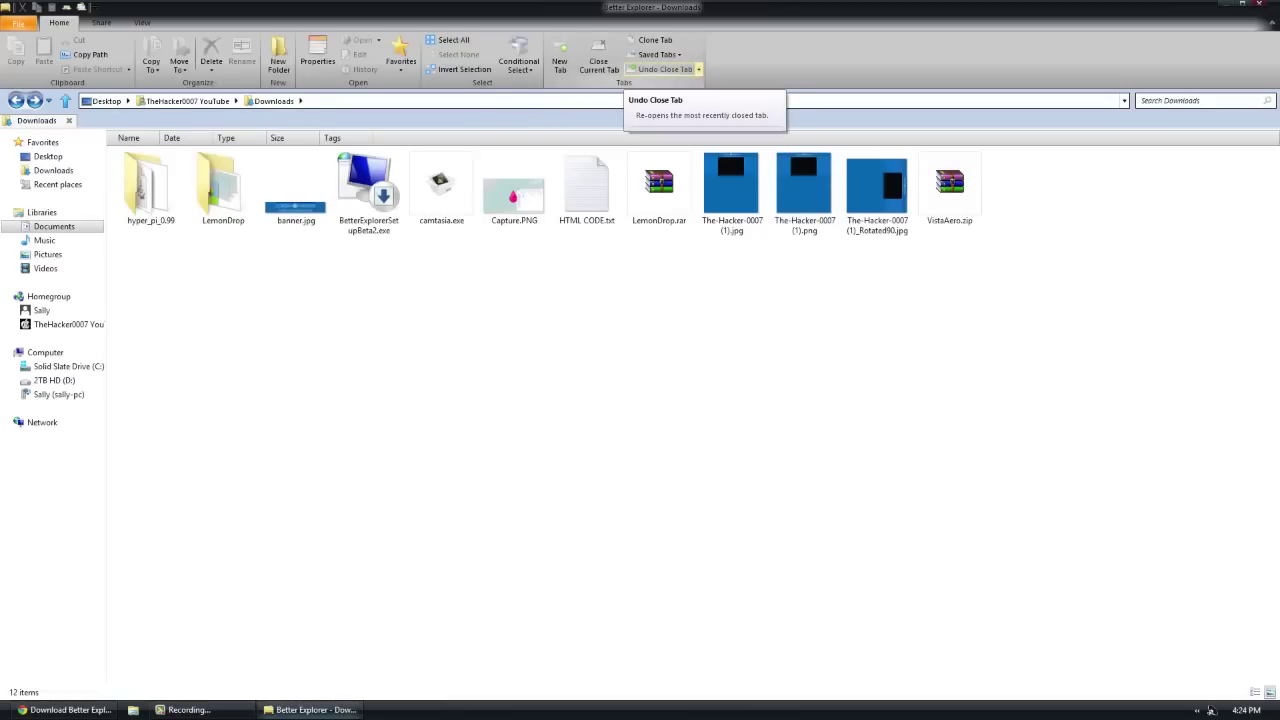
left_click(699, 69)
left_click(699, 69)
left_click(698, 69)
left_click(698, 69)
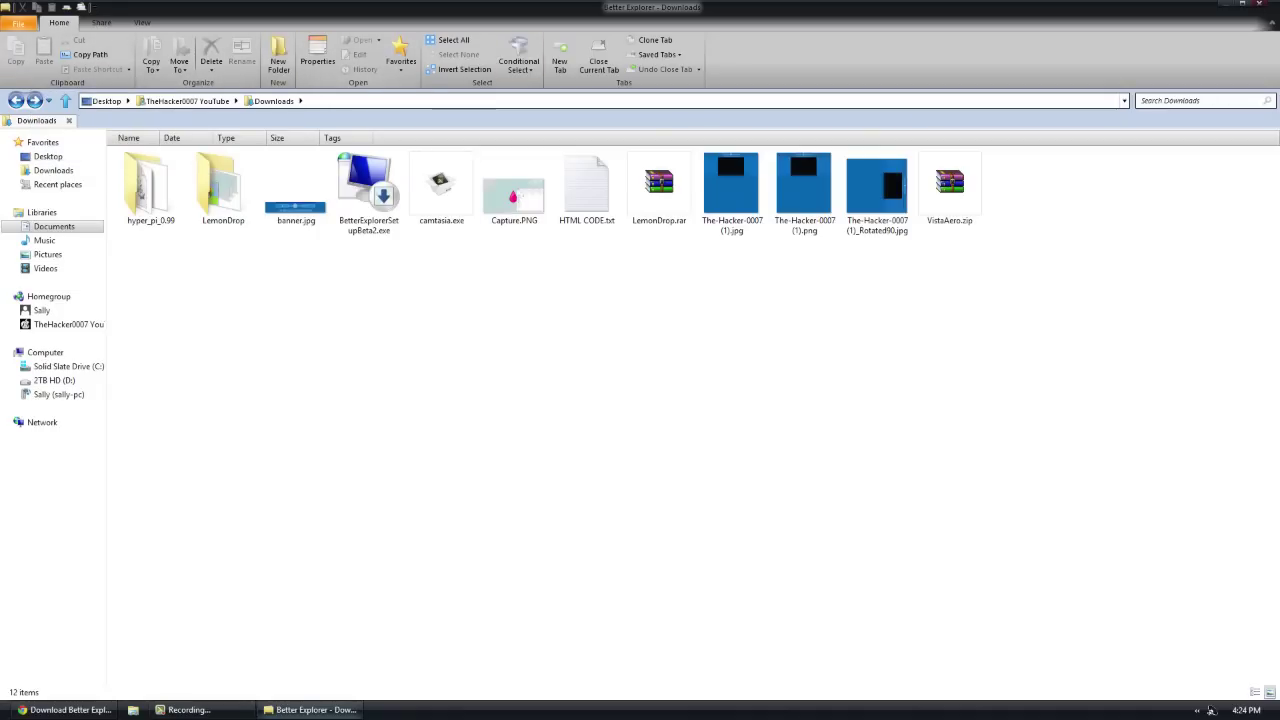
left_click(101, 22)
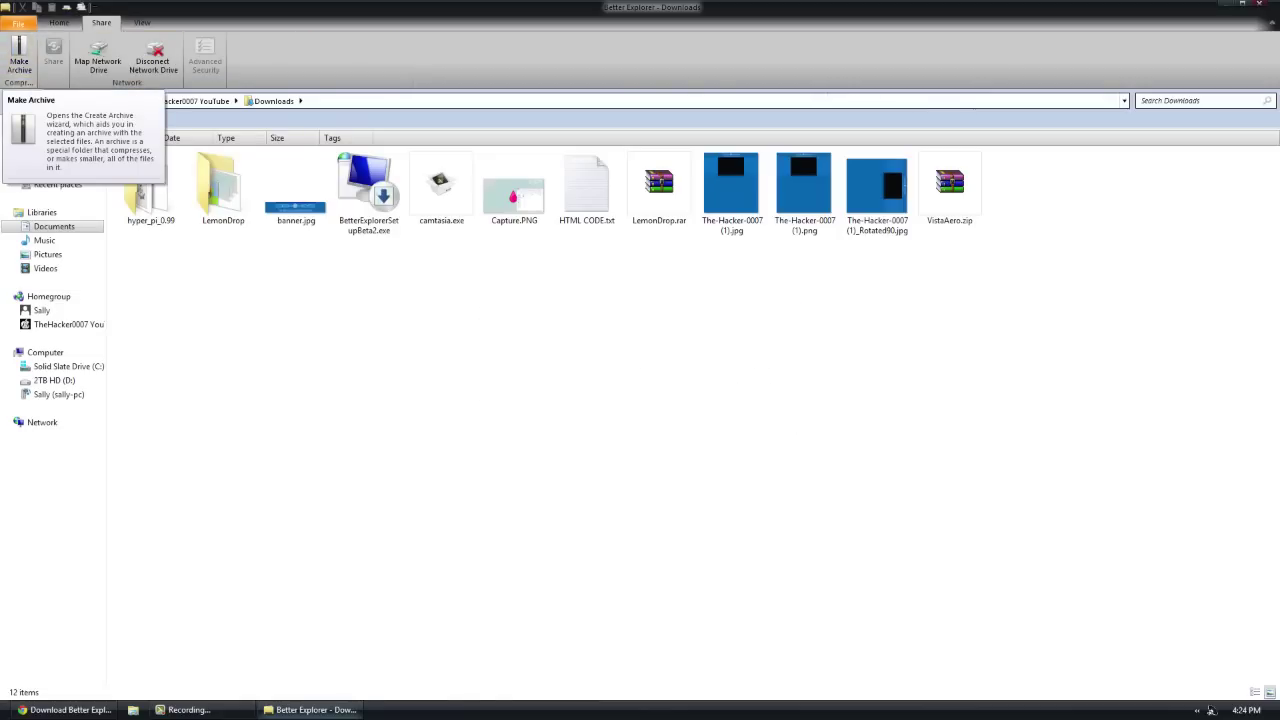
left_click(20, 56)
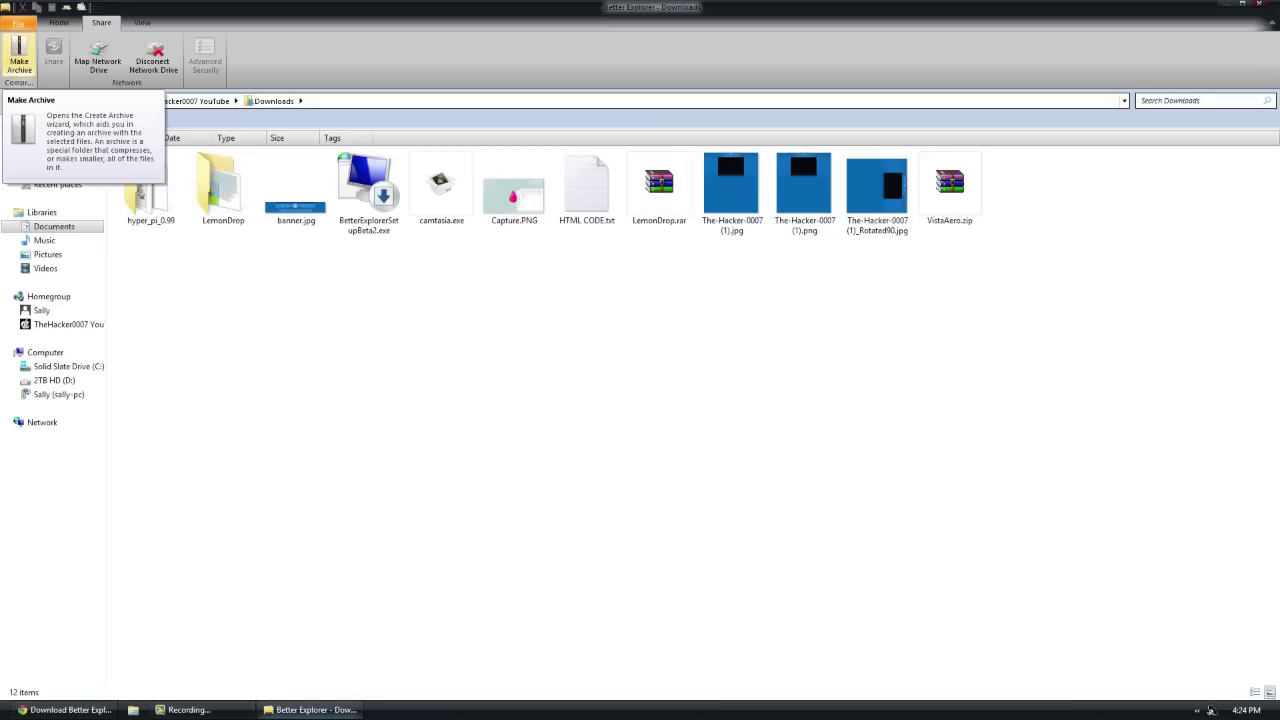
left_click(142, 22)
left_click(101, 22)
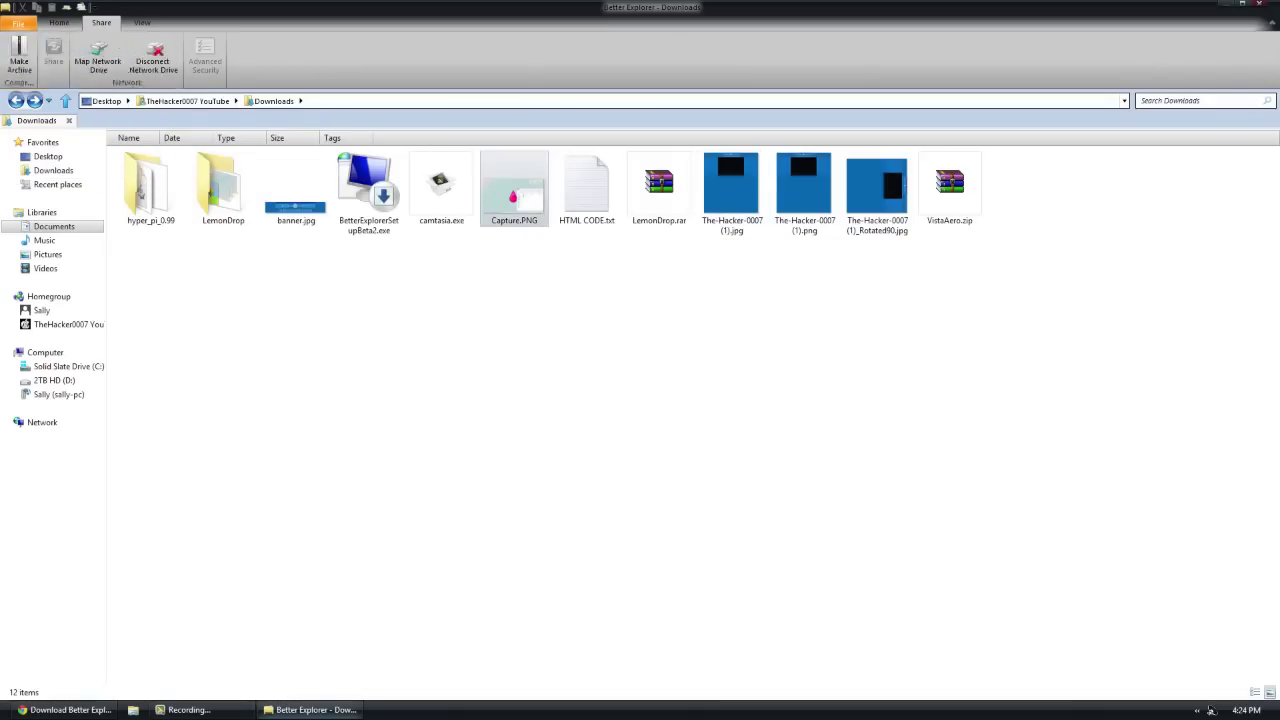
left_click(59, 22)
left_click(101, 22)
Examine the archive creation wizard for Capture.PNG through the file review, ZIP format and name and password pages, and cancel it
left_click(514, 188)
left_click(20, 56)
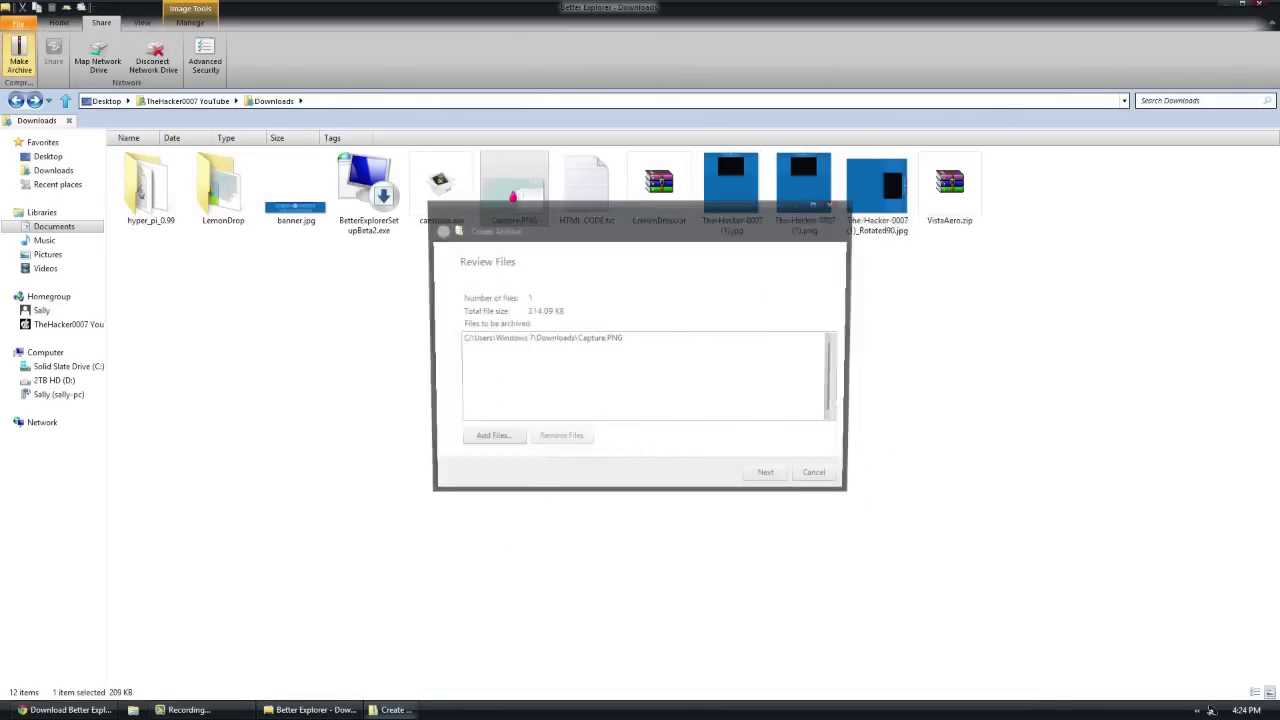
left_click(494, 435)
left_click(1062, 203)
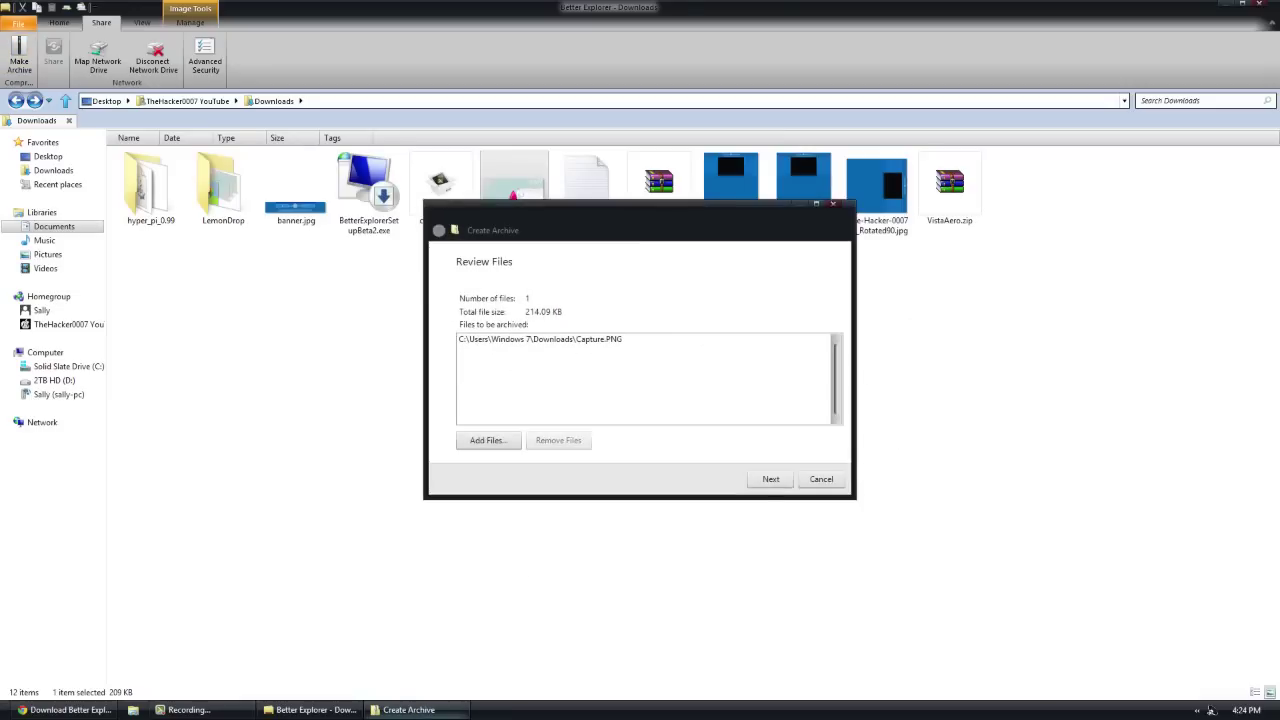
left_click(770, 479)
left_click(439, 230)
left_click(770, 479)
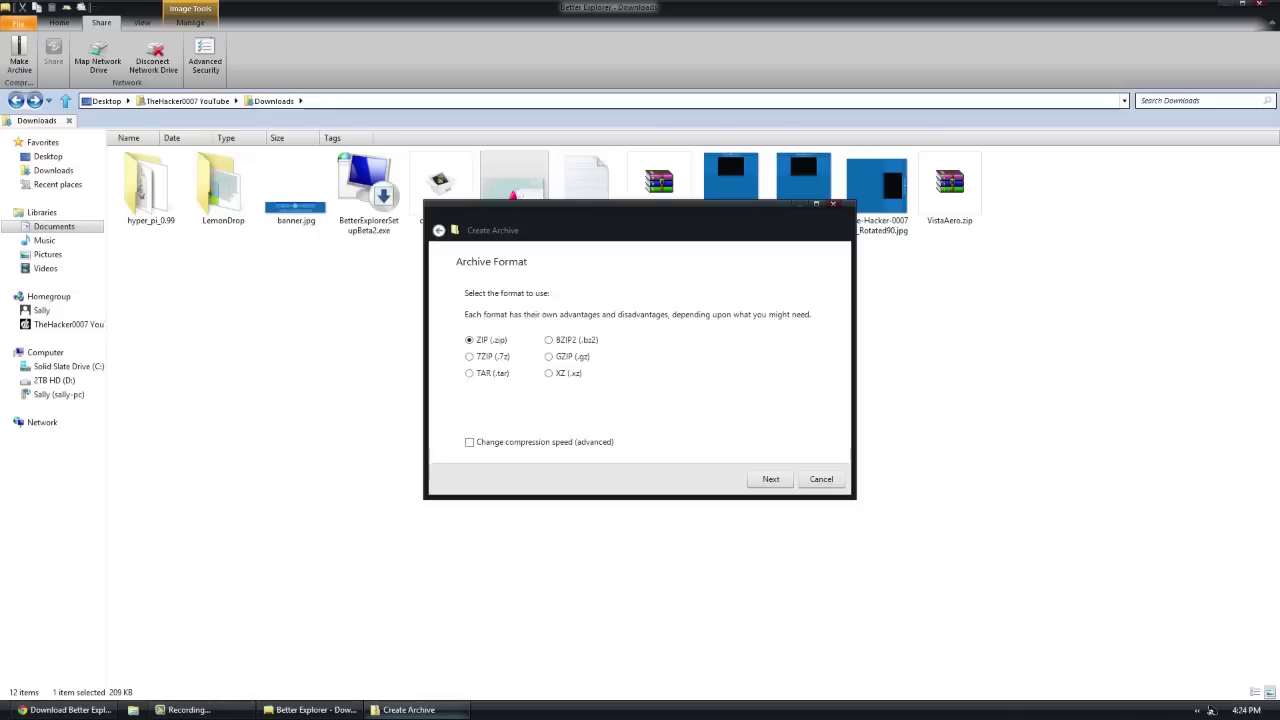
key("Return")
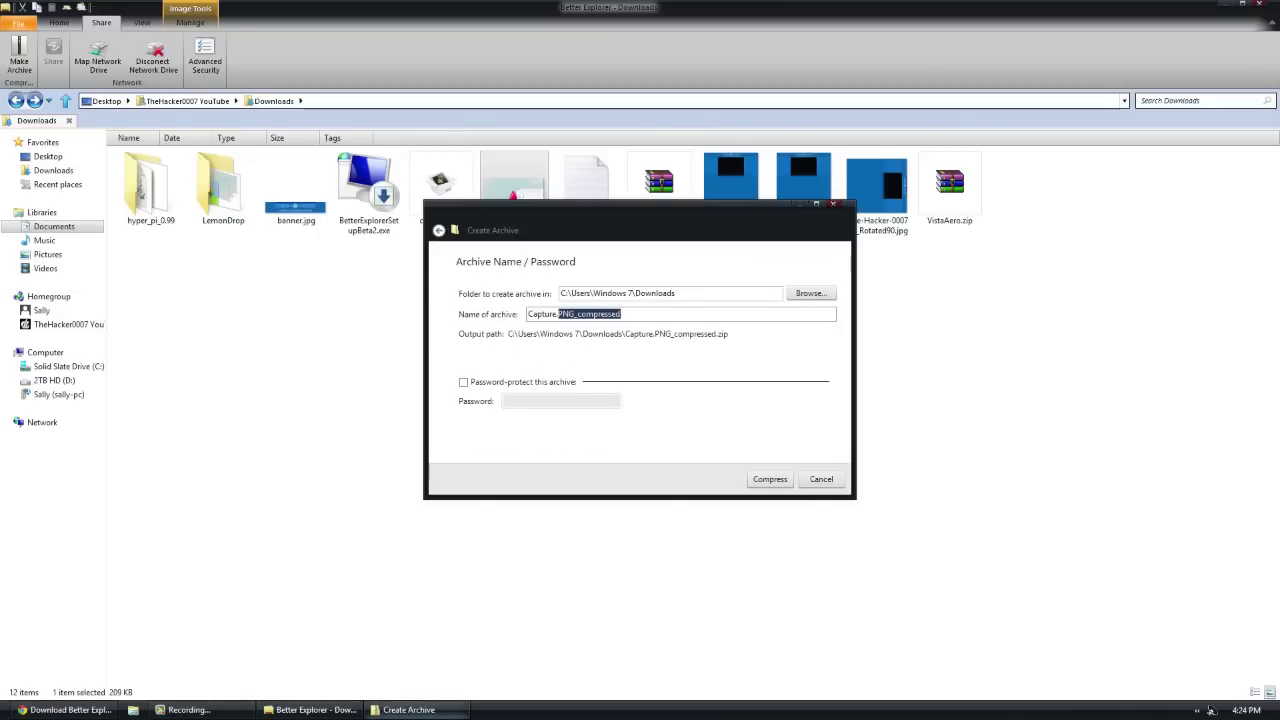
key("Escape")
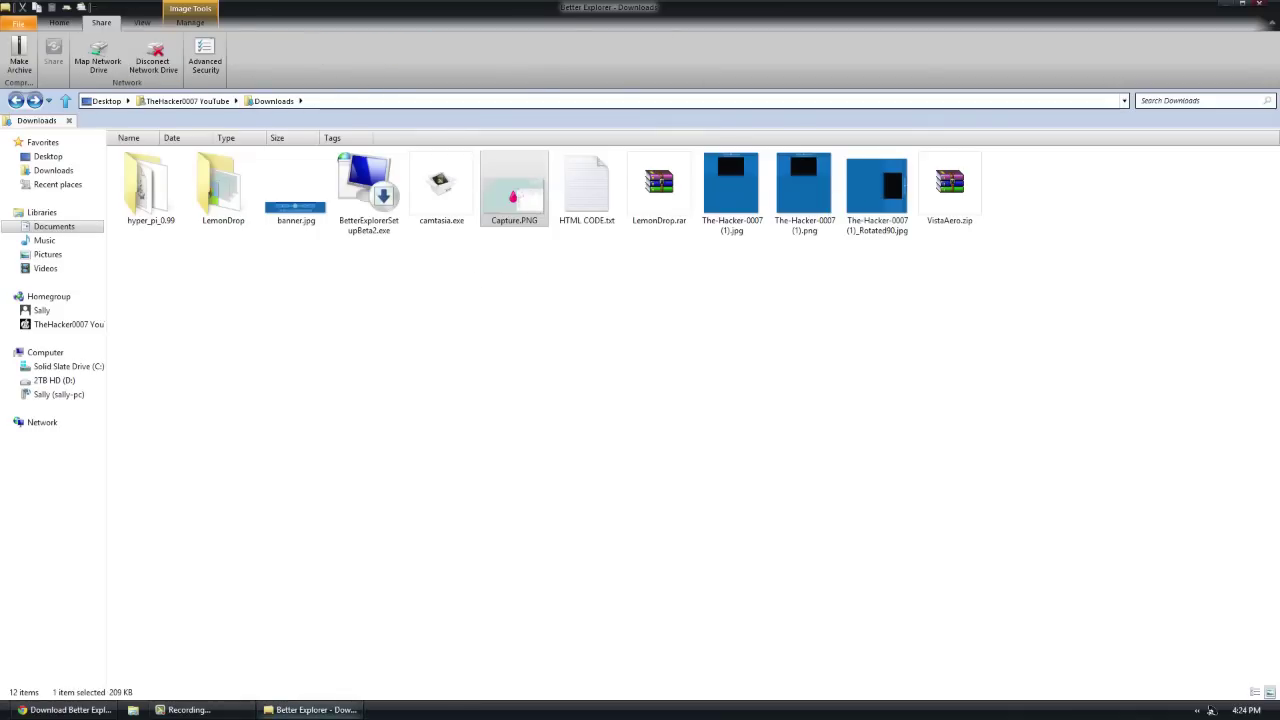
Search the Downloads folder for "vi"
left_click(59, 23)
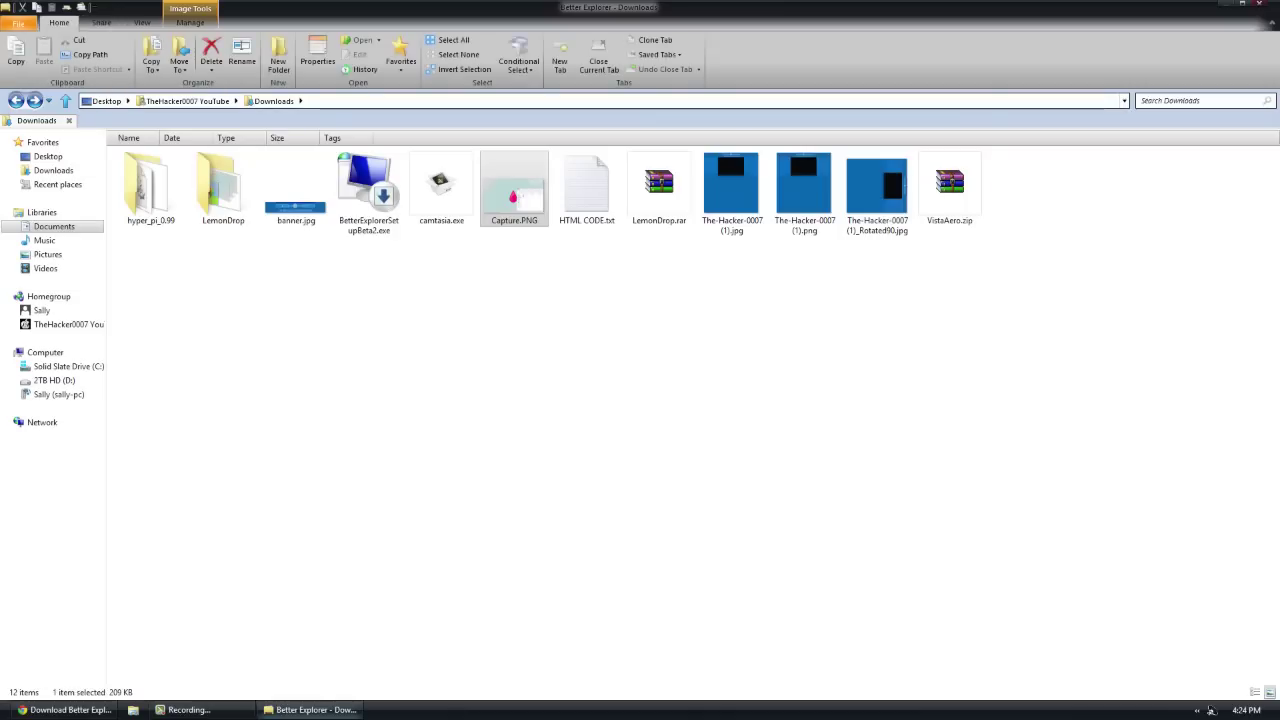
left_click(1196, 101)
left_click(59, 23)
left_click(1196, 101)
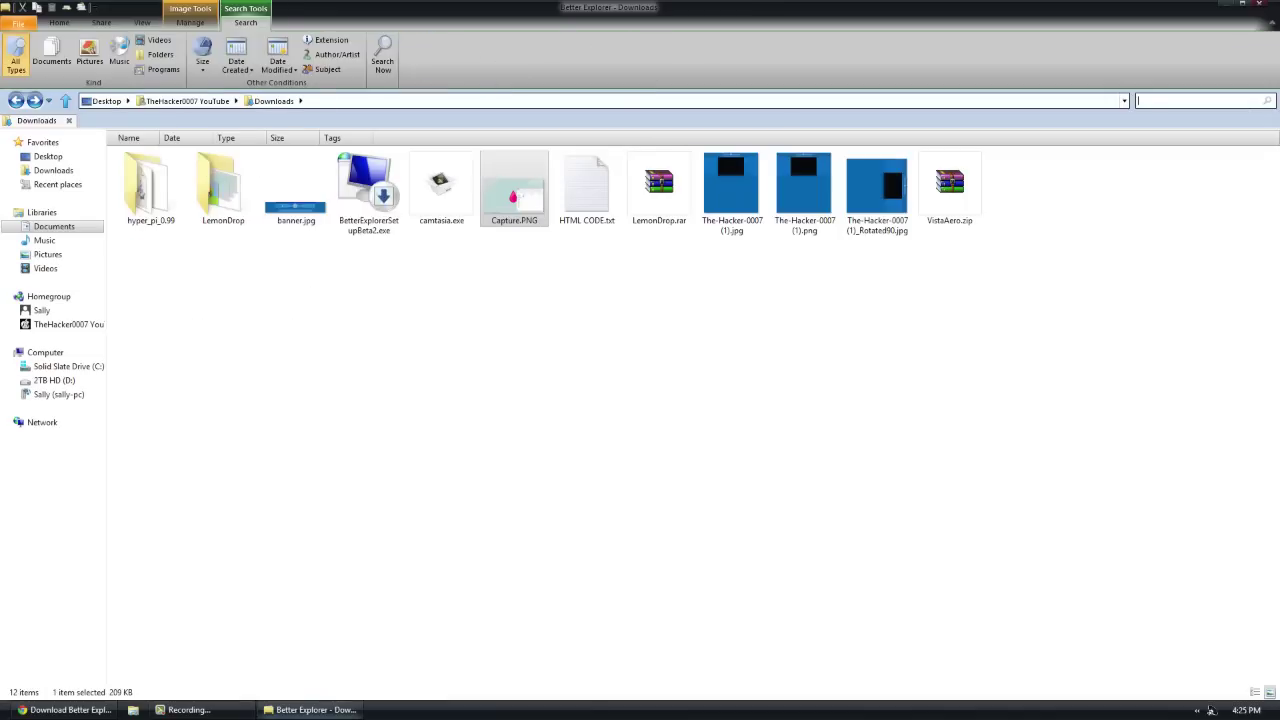
type("vi")
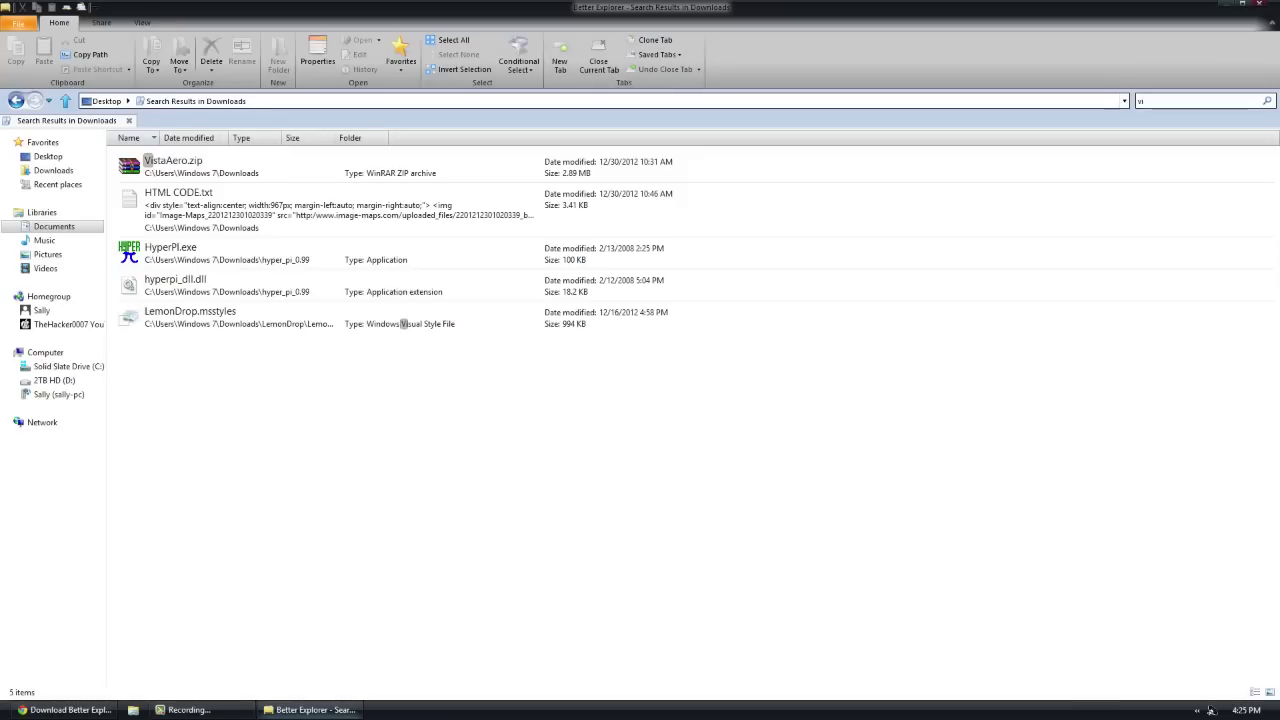
Try to group the "vi" search results by folder
left_click(142, 22)
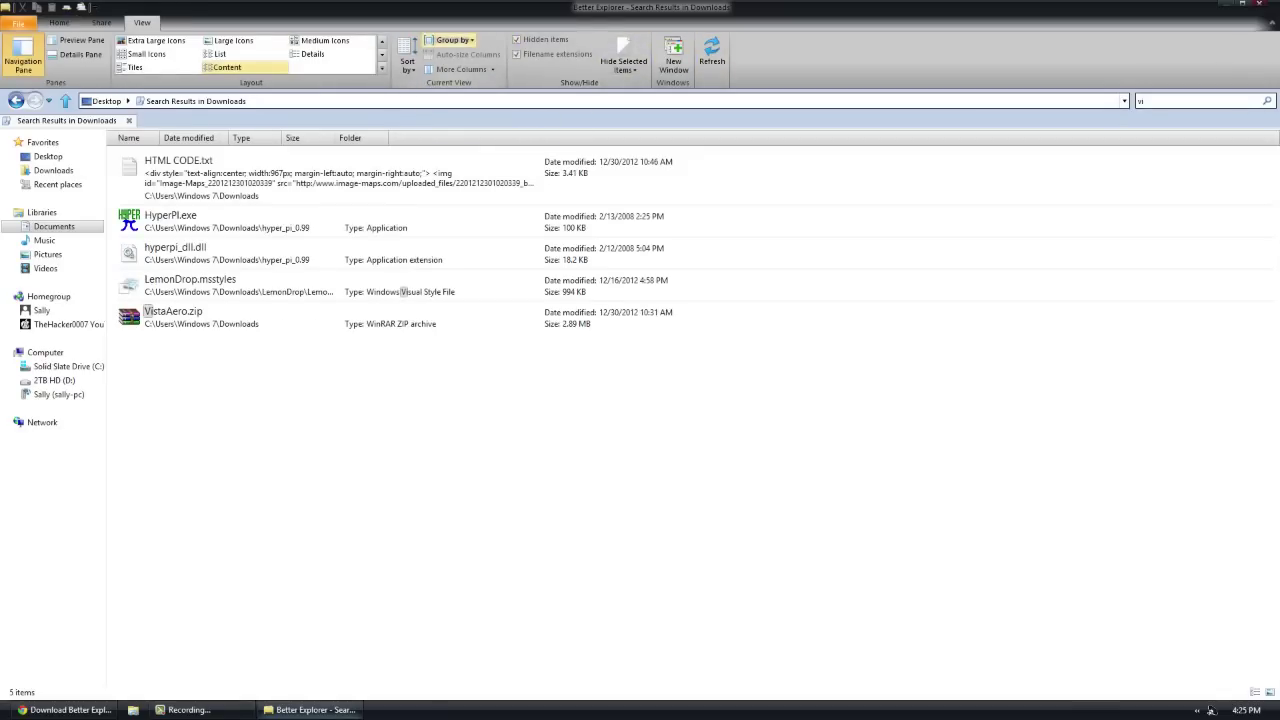
left_click(453, 40)
left_click(453, 40)
left_click(453, 40)
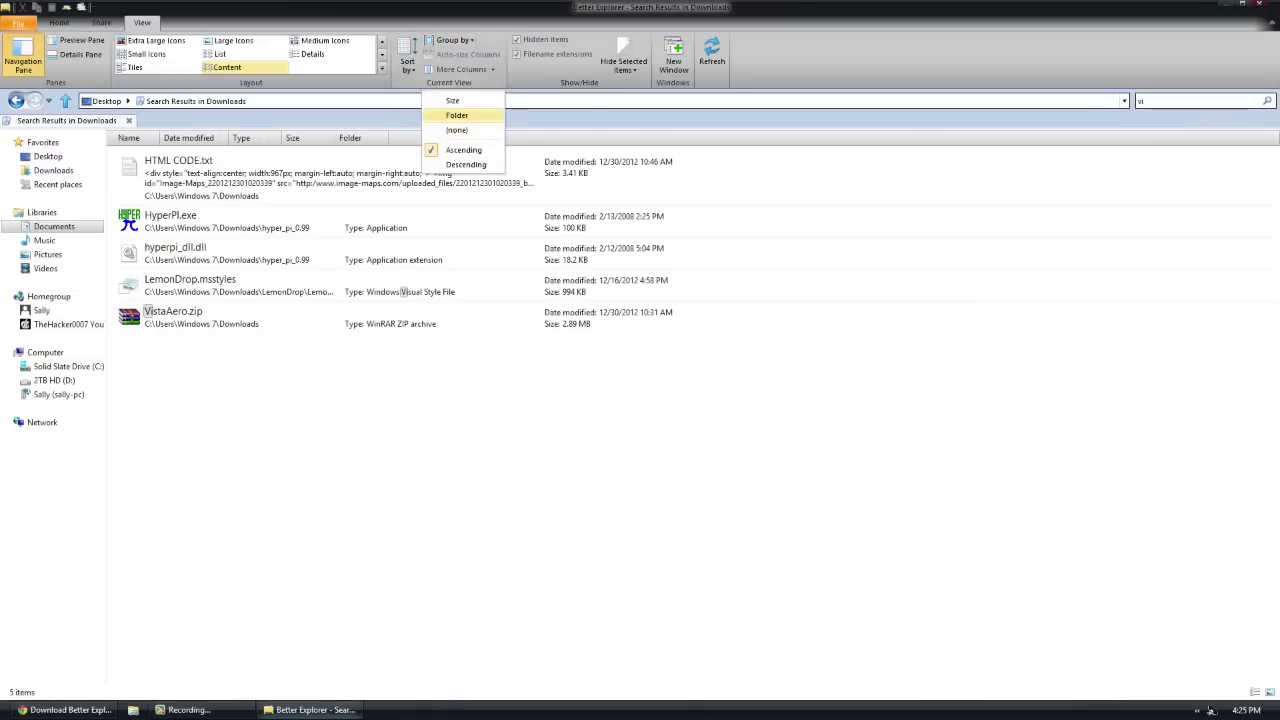
left_click(457, 115)
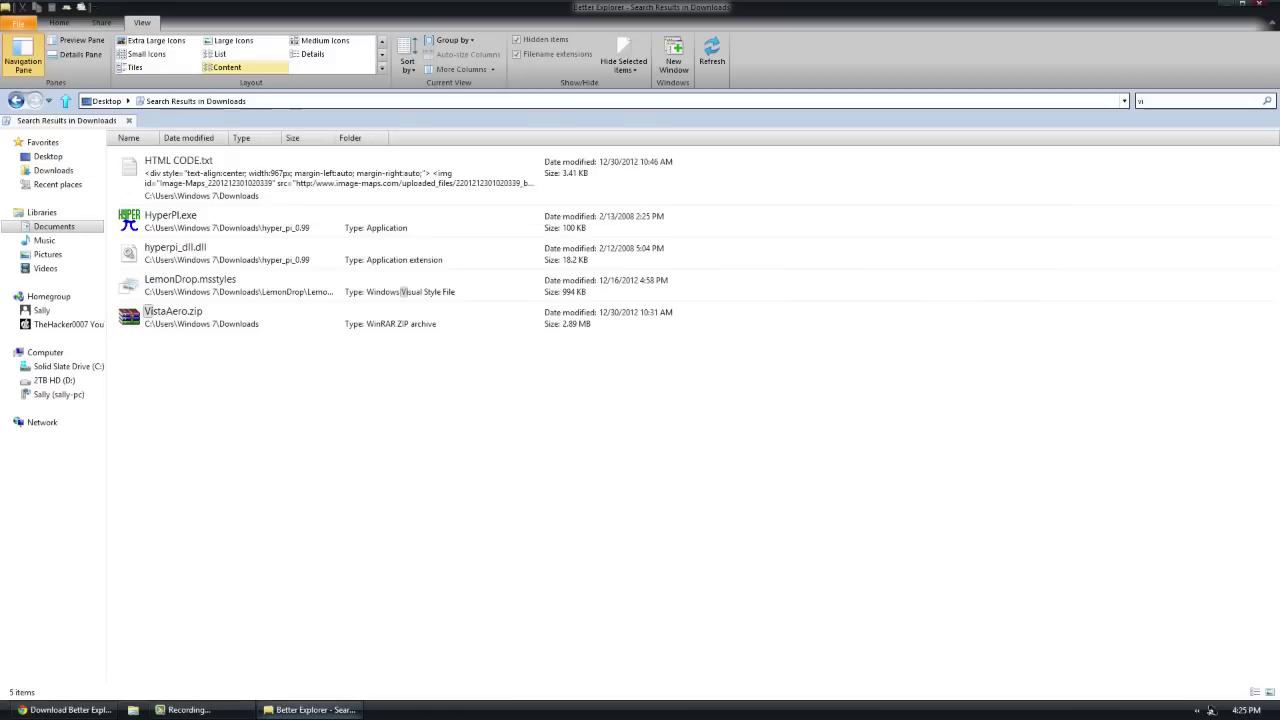
Leave the search results, move up from Downloads through the user folder to the Desktop, and clear the selection there
left_click(65, 101)
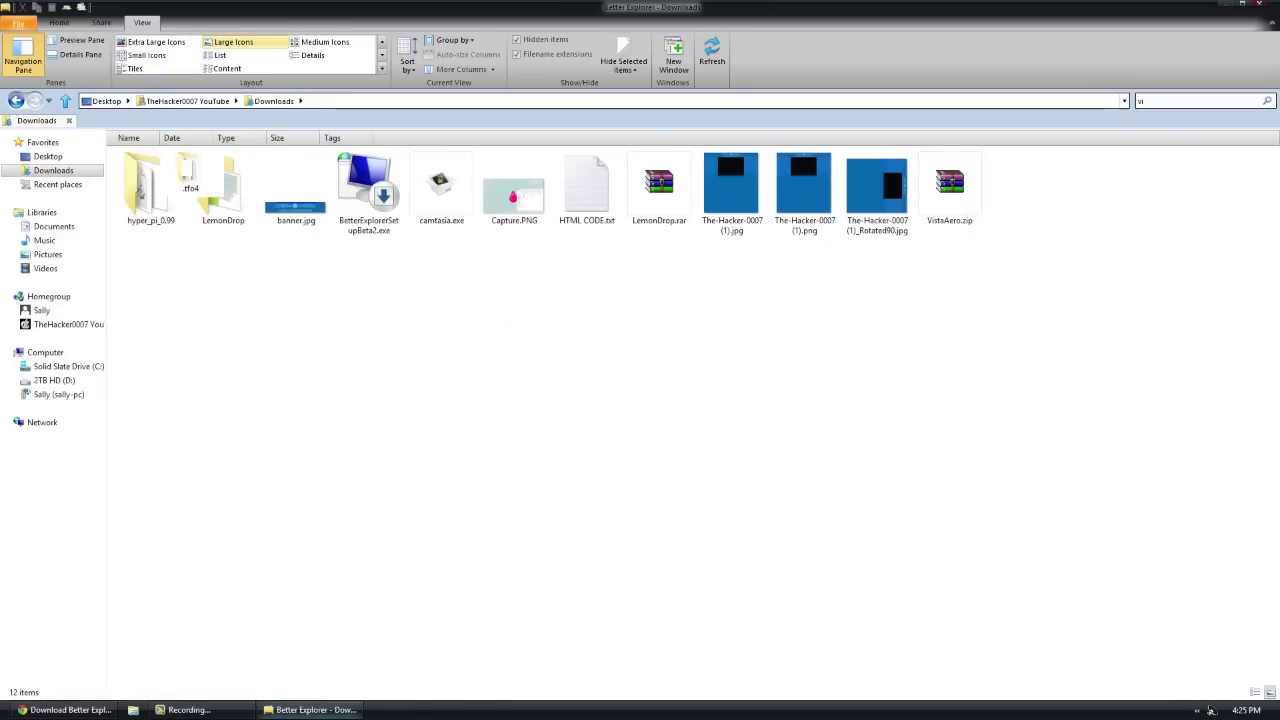
key("alt+Up")
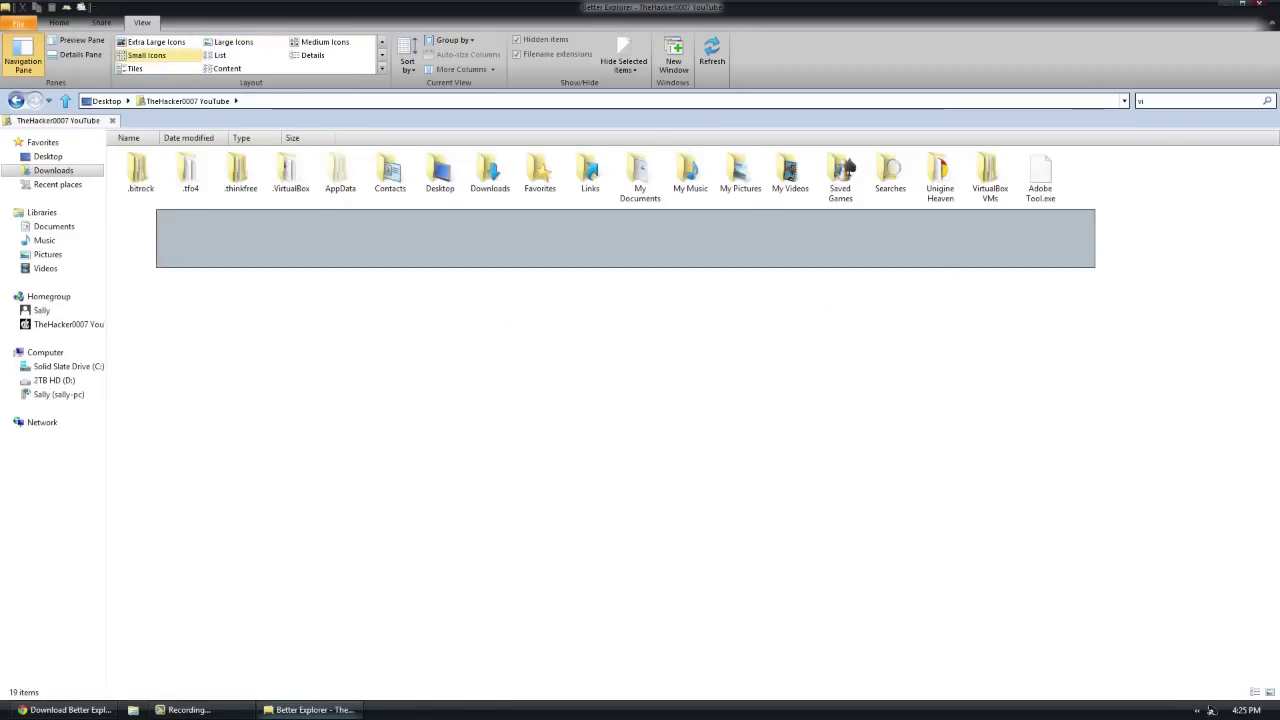
key("alt+Up")
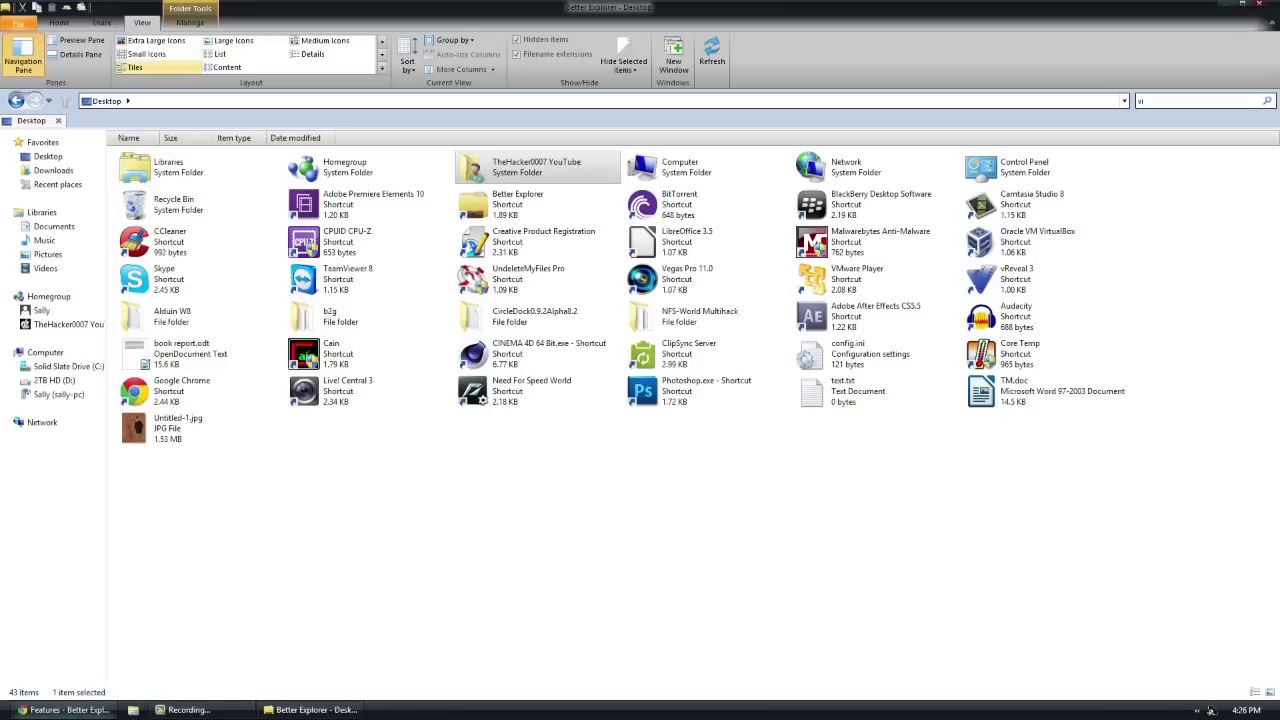
left_click(600, 530)
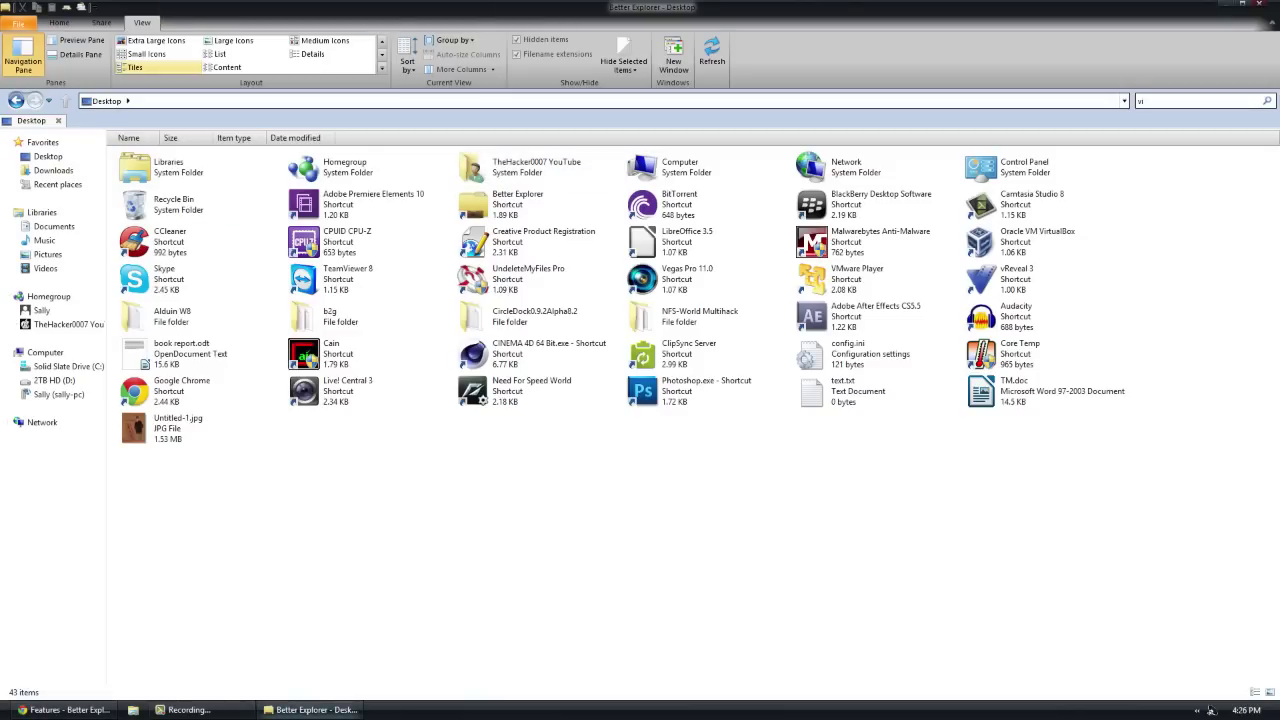
Open the Downloads folder, view its general properties, and close them without changes
left_click(53, 170)
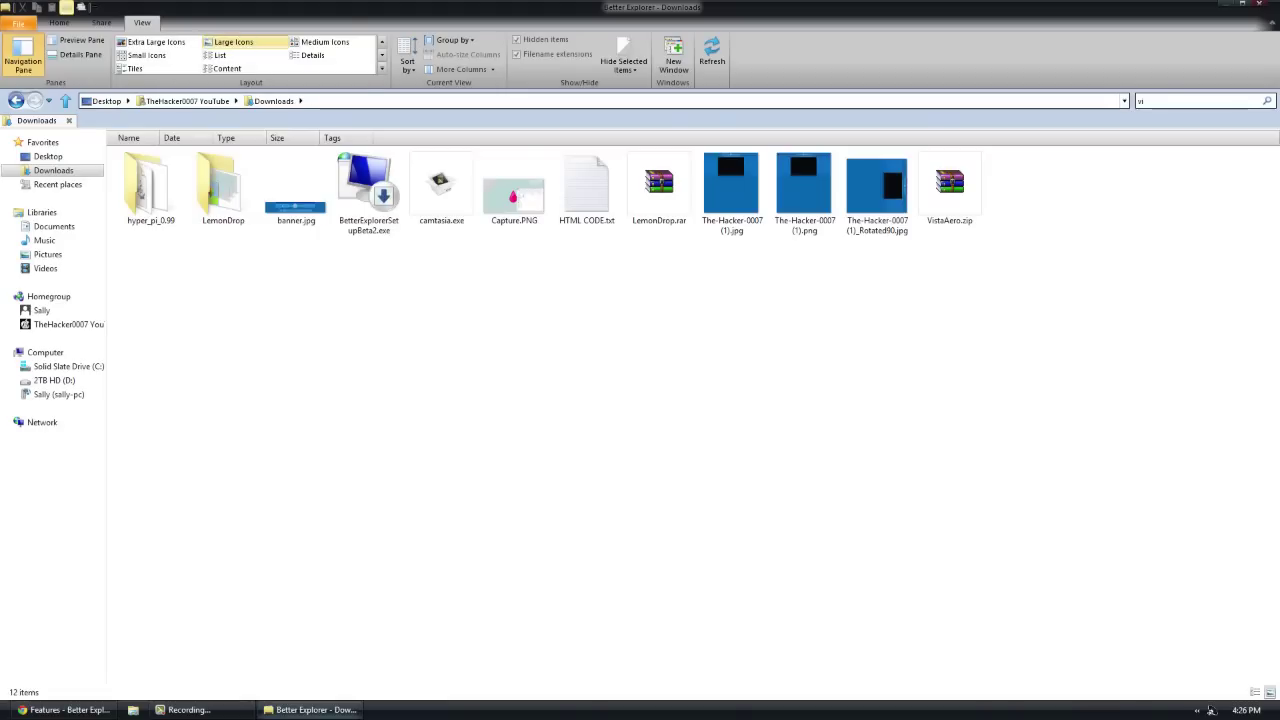
left_click(60, 22)
left_click(315, 52)
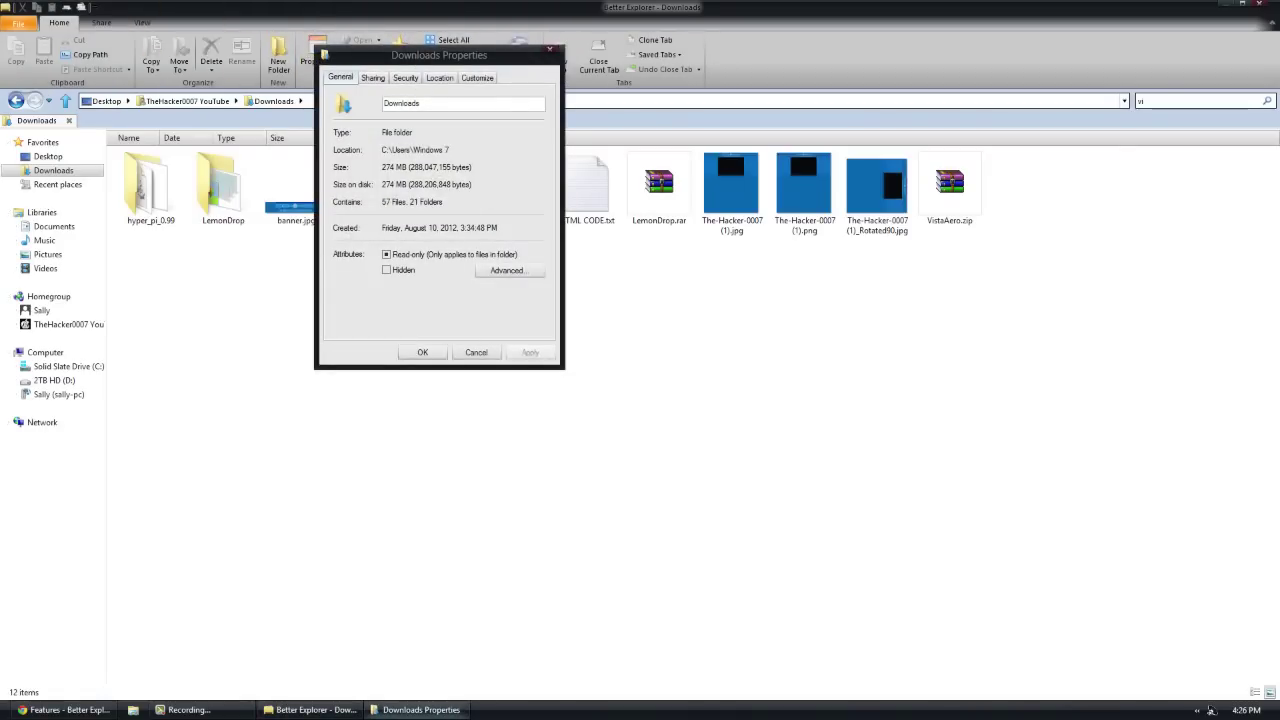
key("Escape")
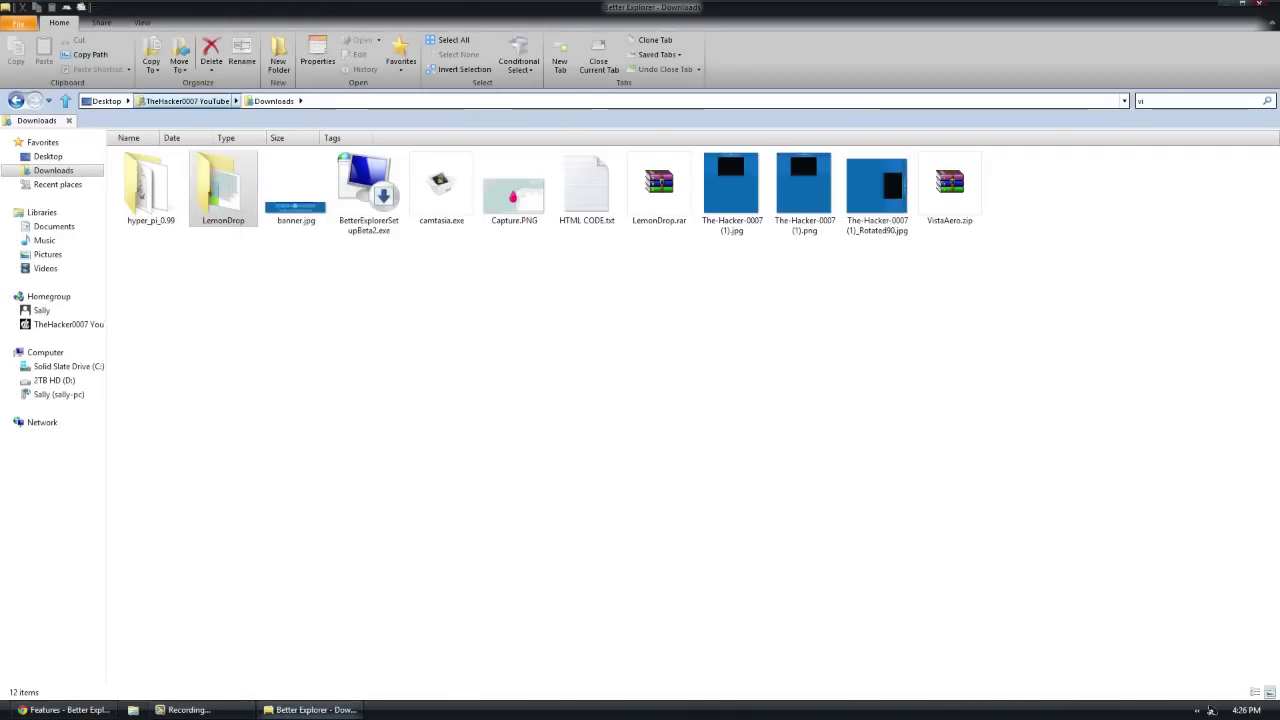
View the folder size chart for the LemonDrop folder, close it, and deselect the folder
left_click(223, 190)
left_click(190, 22)
left_click(124, 58)
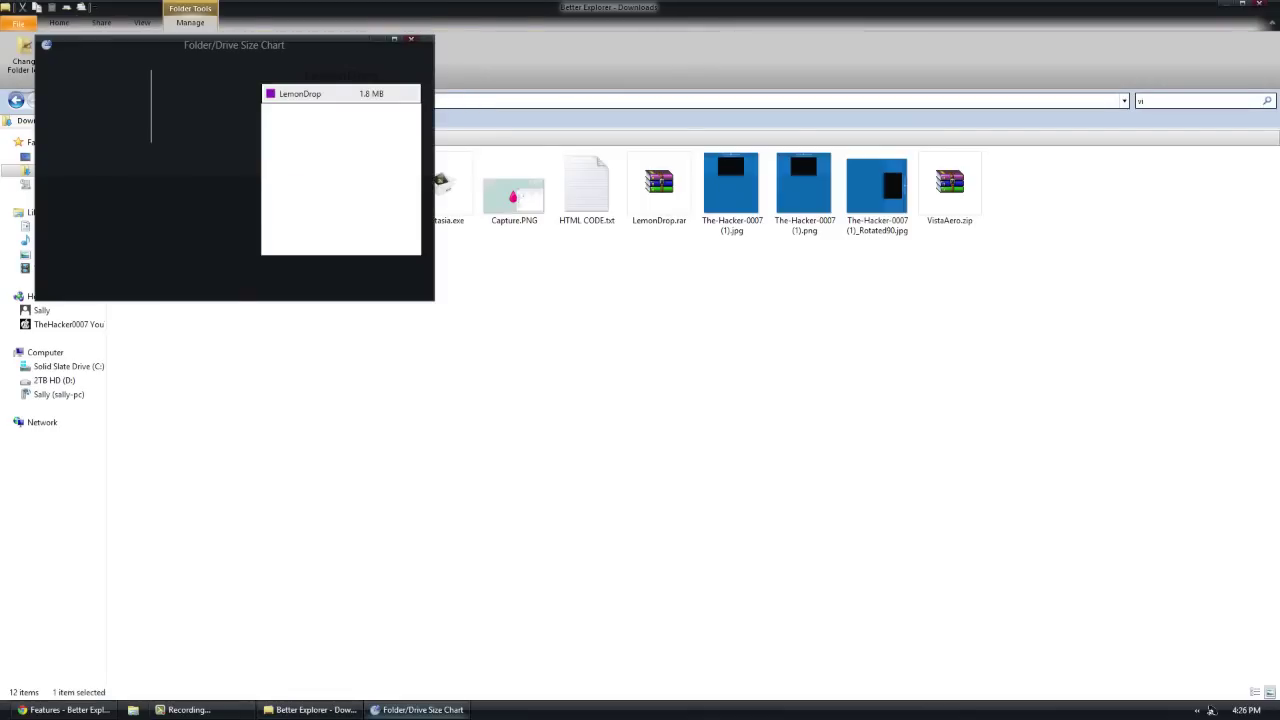
left_click(411, 39)
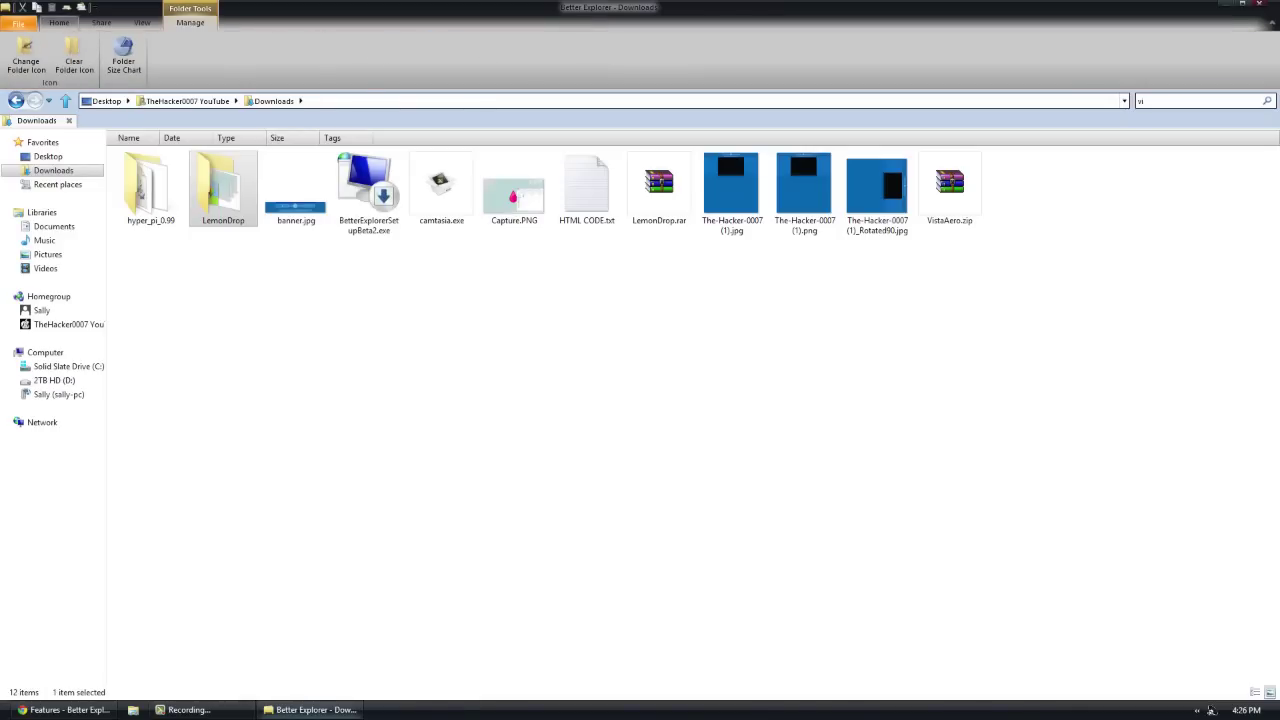
key("ctrl+space")
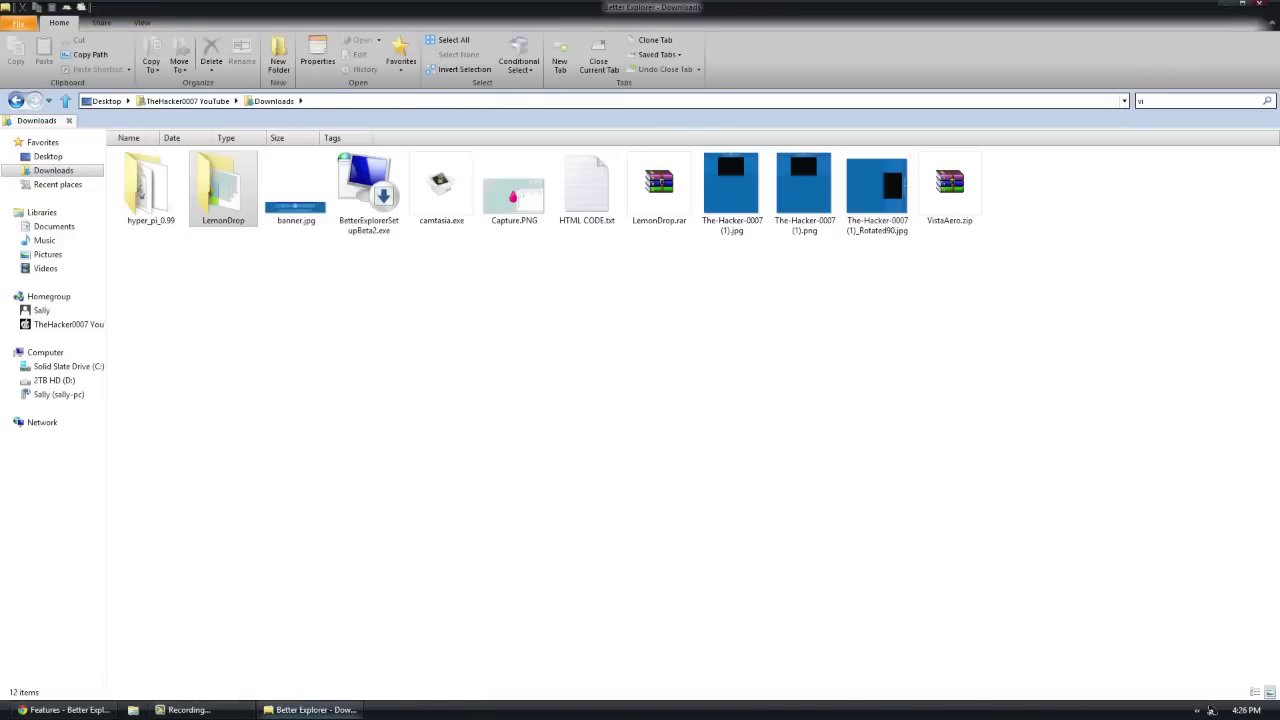